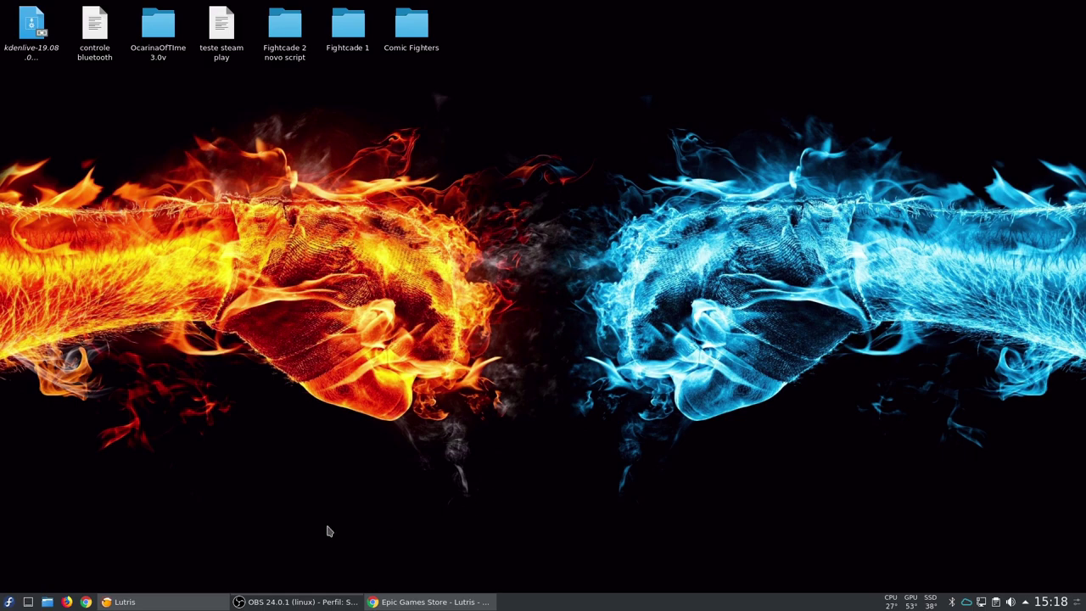
Step: Bring up Lutris and select the existing Epic Games Store entry to view its details, putting the window away when done
{"action": "left_click", "coordinate": [165, 602]}
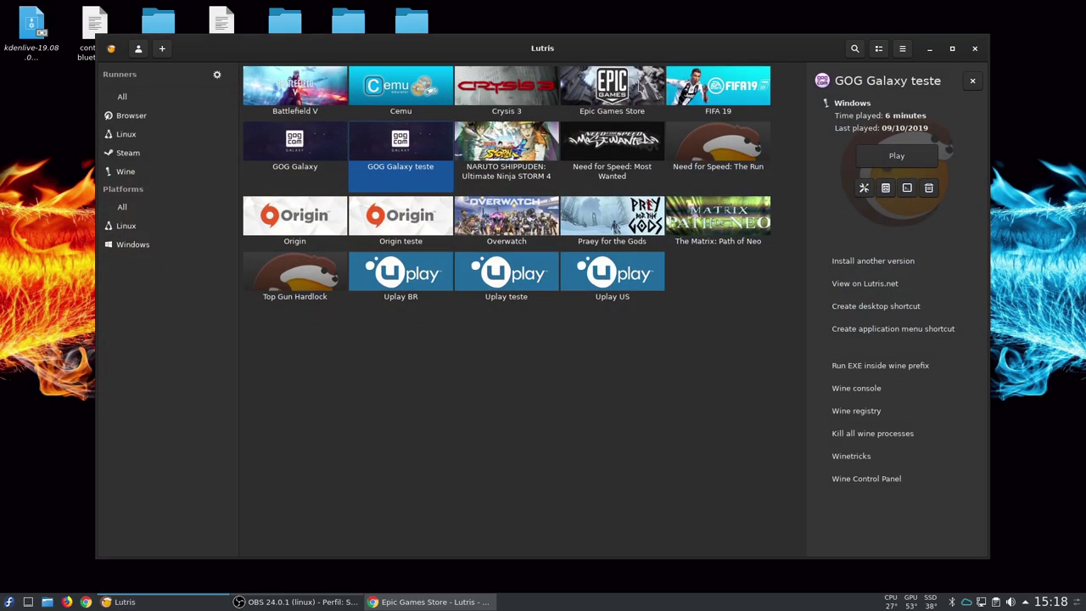
{"action": "left_click", "coordinate": [640, 85]}
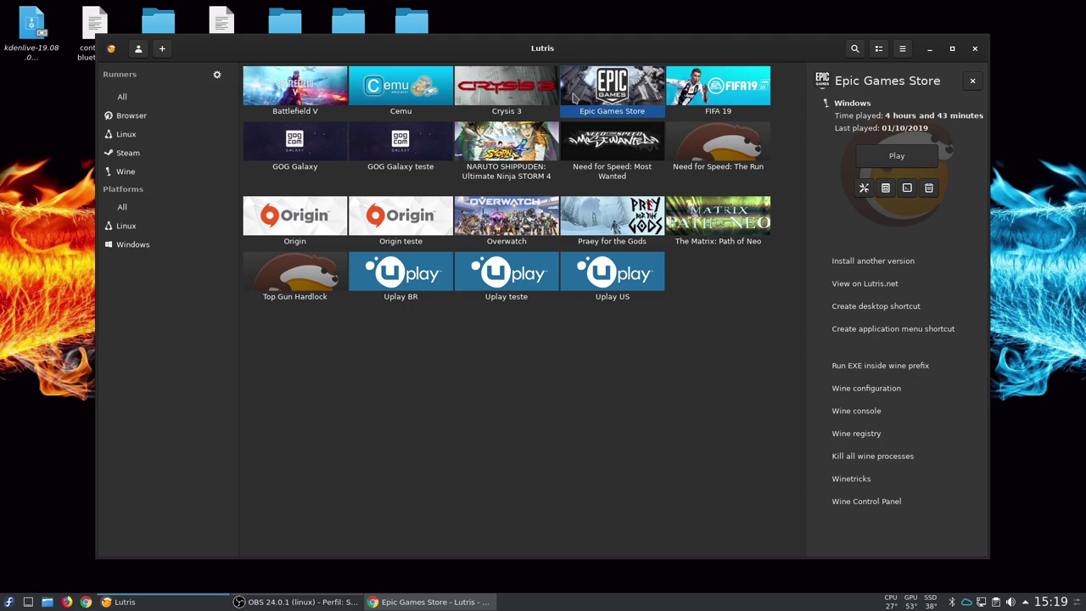
{"action": "left_click", "coordinate": [929, 49]}
Step: Switch to Chrome and examine the compatibility rating of the latest Wine installer on the Lutris Epic Games Store page
{"action": "left_click", "coordinate": [428, 602]}
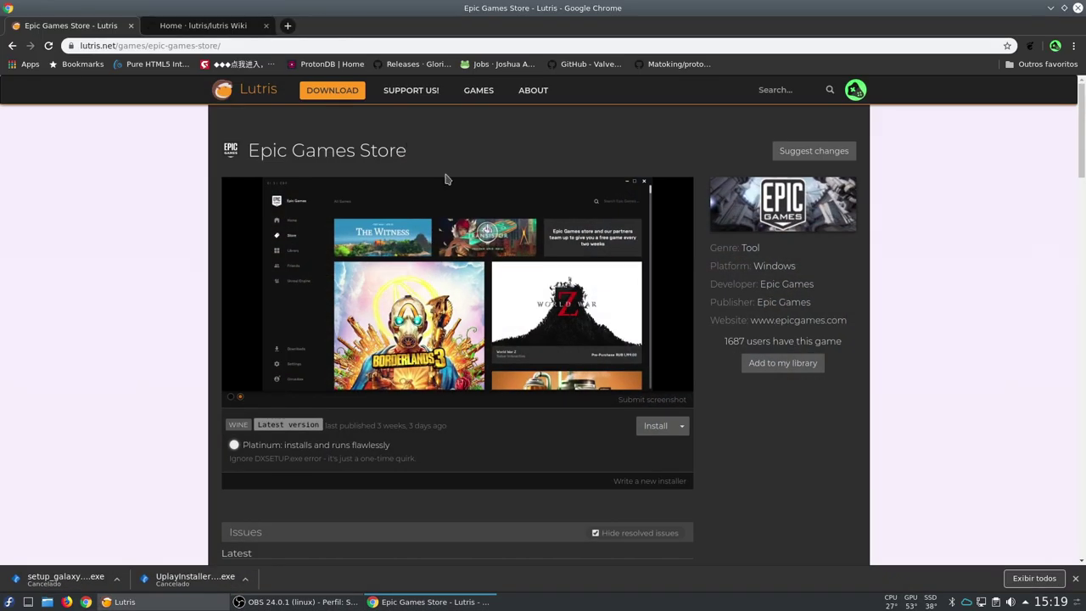
{"action": "scroll", "coordinate": [194, 247], "scroll_direction": "down", "scroll_amount": 2}
{"action": "scroll", "coordinate": [194, 247], "scroll_direction": "up", "scroll_amount": 2}
{"action": "left_click_drag", "start_coordinate": [400, 456], "coordinate": [309, 444]}
{"action": "left_click", "coordinate": [314, 444]}
{"action": "left_click_drag", "start_coordinate": [383, 447], "coordinate": [285, 447]}
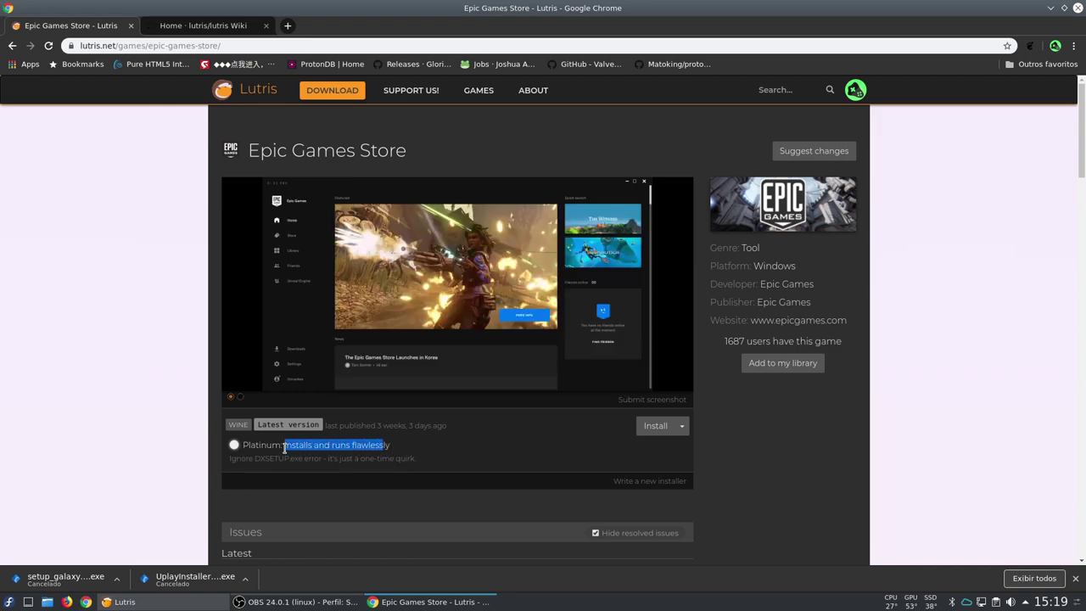
{"action": "left_click", "coordinate": [336, 455]}
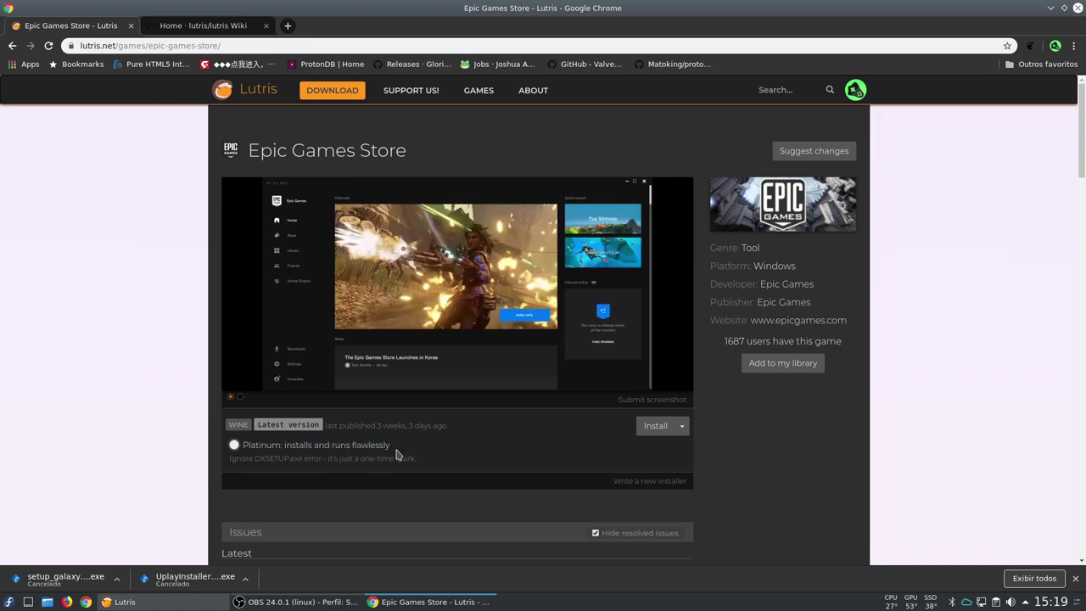
{"action": "left_click", "coordinate": [1050, 7]}
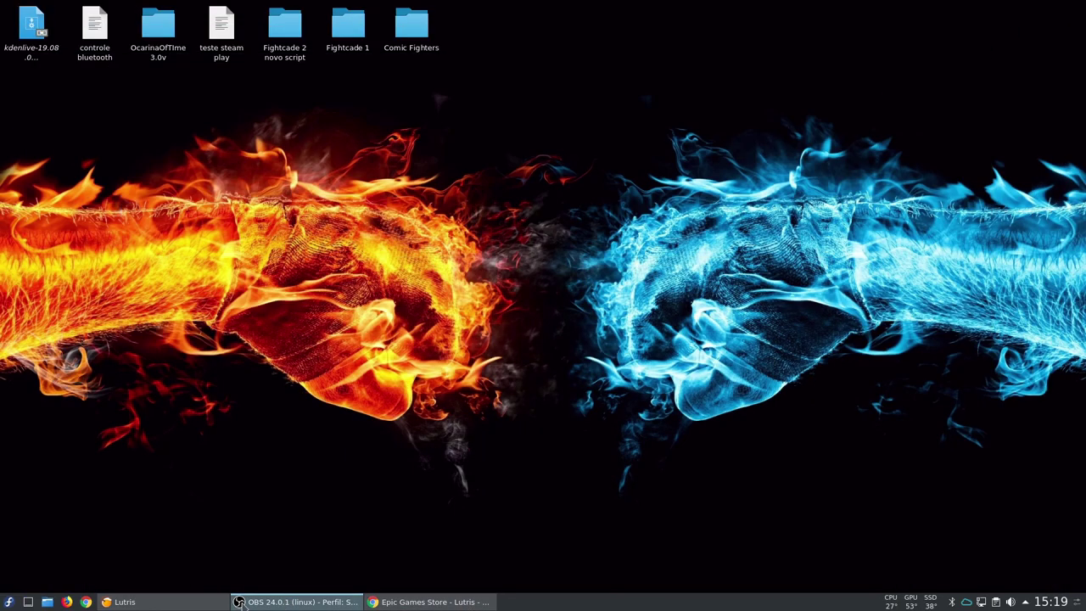
Step: Bring up Lutris, return to its Epic Games Store page in Chrome, and close the extra browser window
{"action": "left_click", "coordinate": [150, 604]}
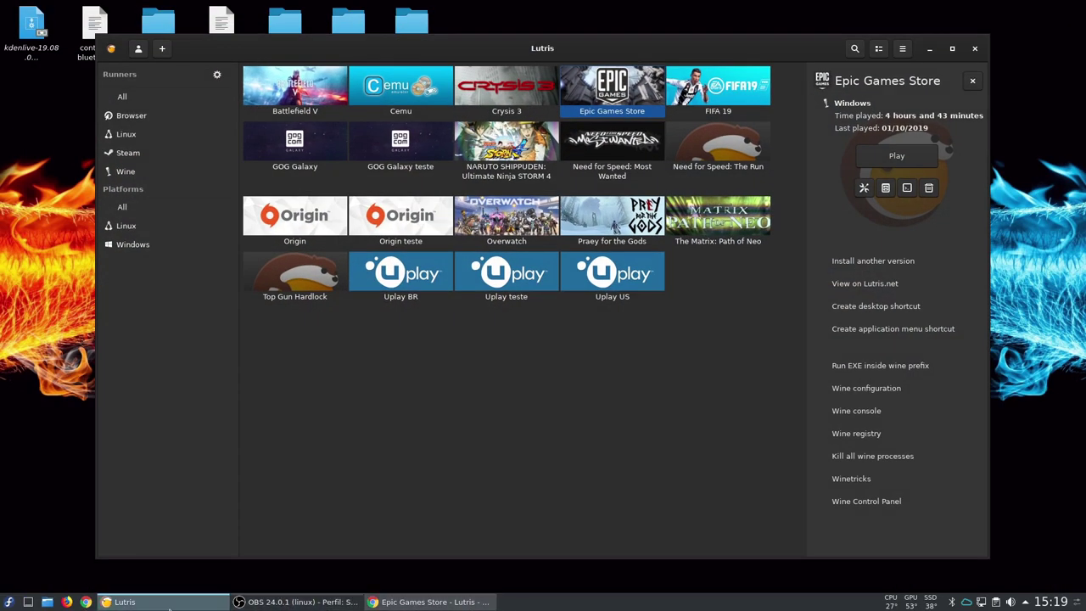
{"action": "left_click", "coordinate": [85, 602]}
{"action": "left_click", "coordinate": [430, 602]}
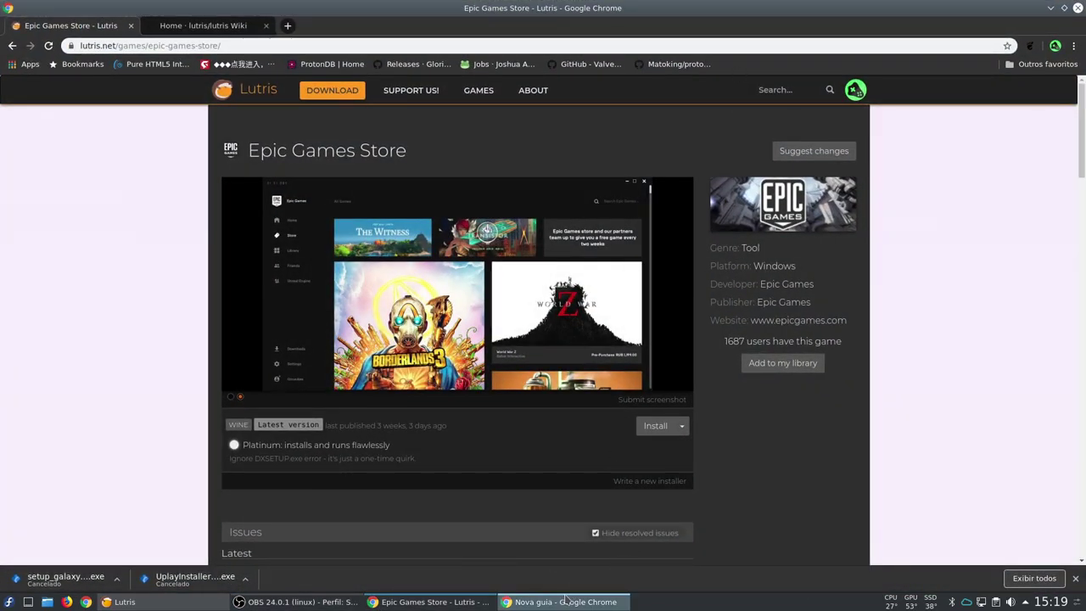
{"action": "left_click", "coordinate": [566, 601]}
{"action": "key", "text": "ctrl+w"}
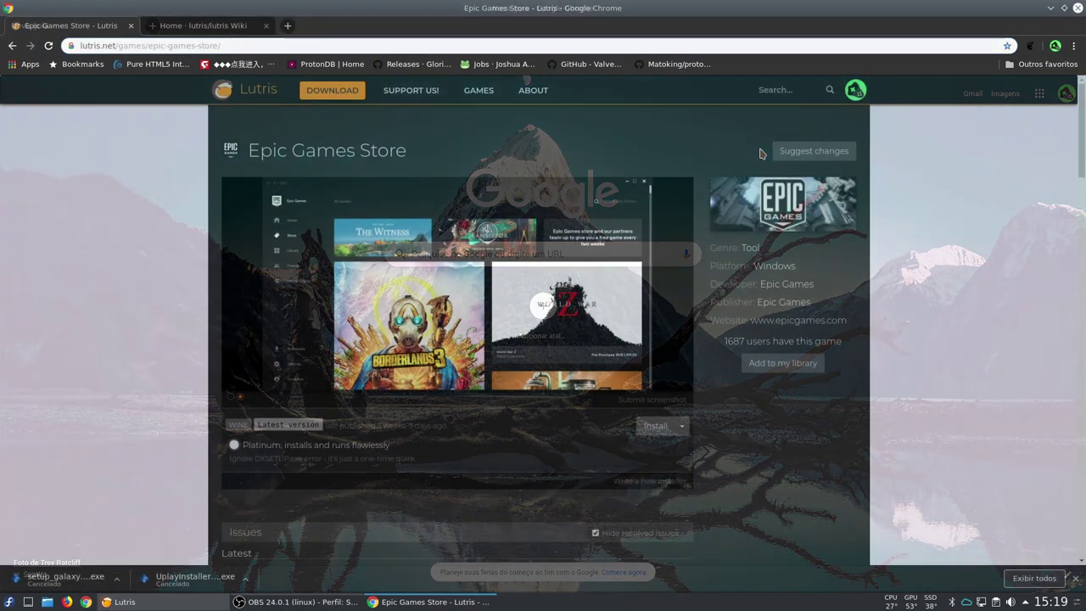
Step: Start the Epic Games Store installer from the web page through xdg-open and choose to install the game again
{"action": "left_click", "coordinate": [654, 426]}
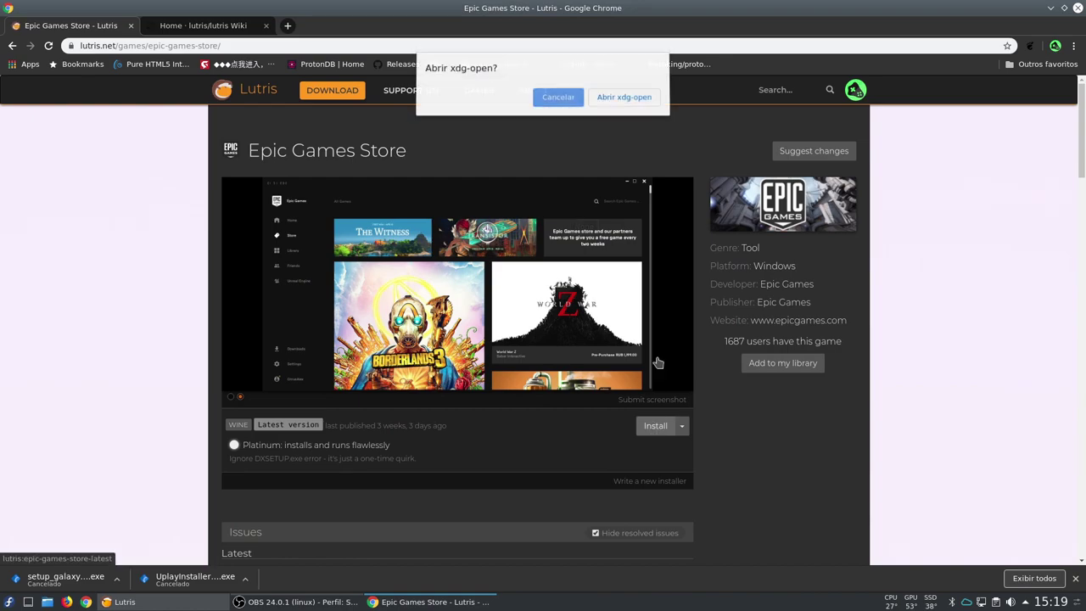
{"action": "left_click", "coordinate": [625, 91]}
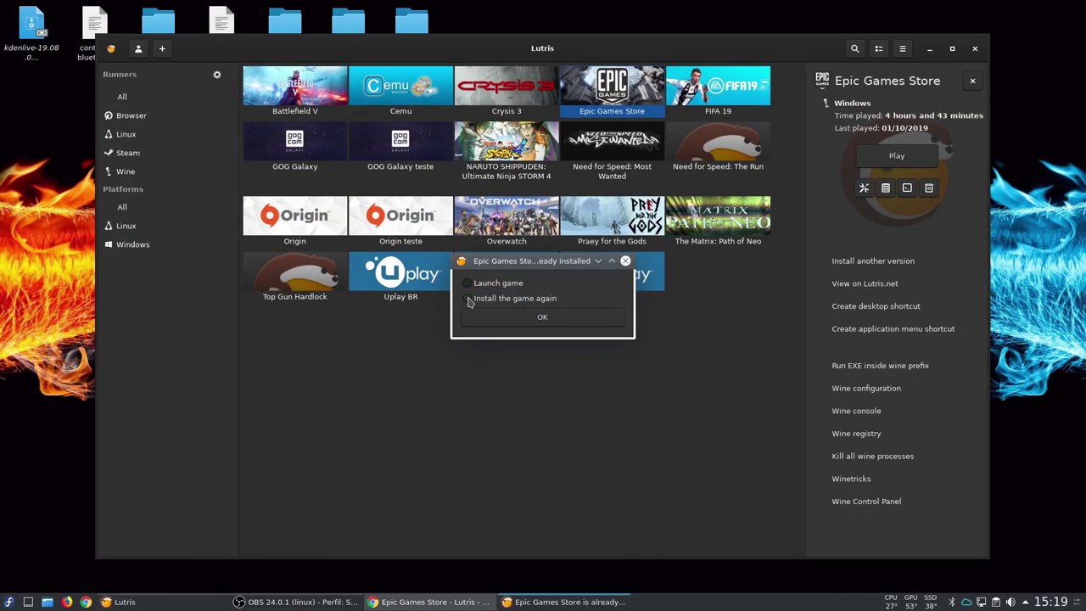
{"action": "left_click", "coordinate": [469, 298]}
{"action": "left_click", "coordinate": [542, 319]}
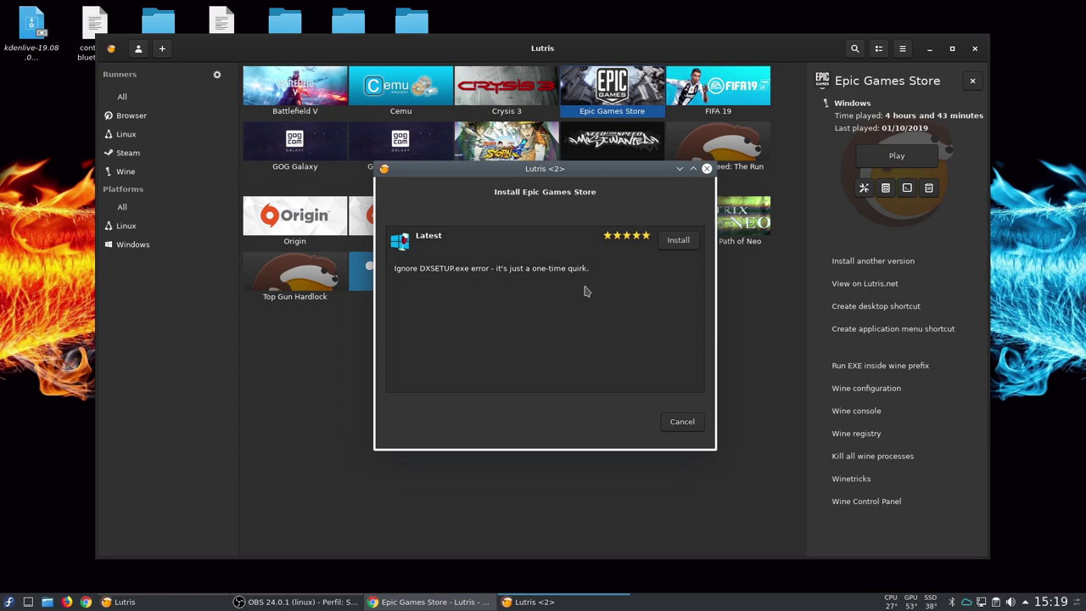
Step: Install the Latest version of Epic Games Store into the default epic-games-store directory and close the finished installer
{"action": "left_click", "coordinate": [686, 246]}
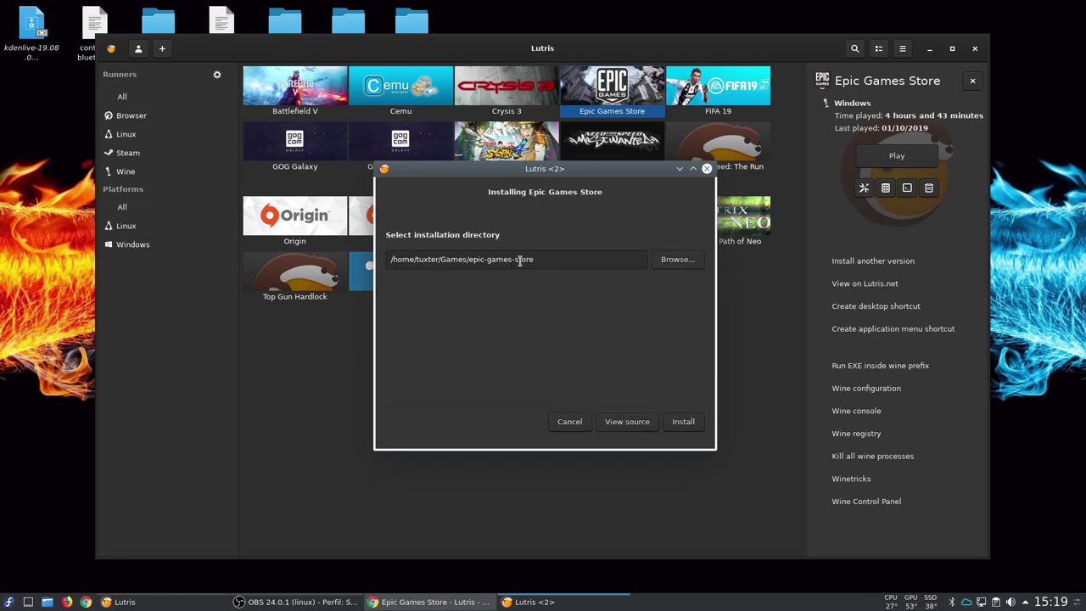
{"action": "triple_click", "coordinate": [547, 259]}
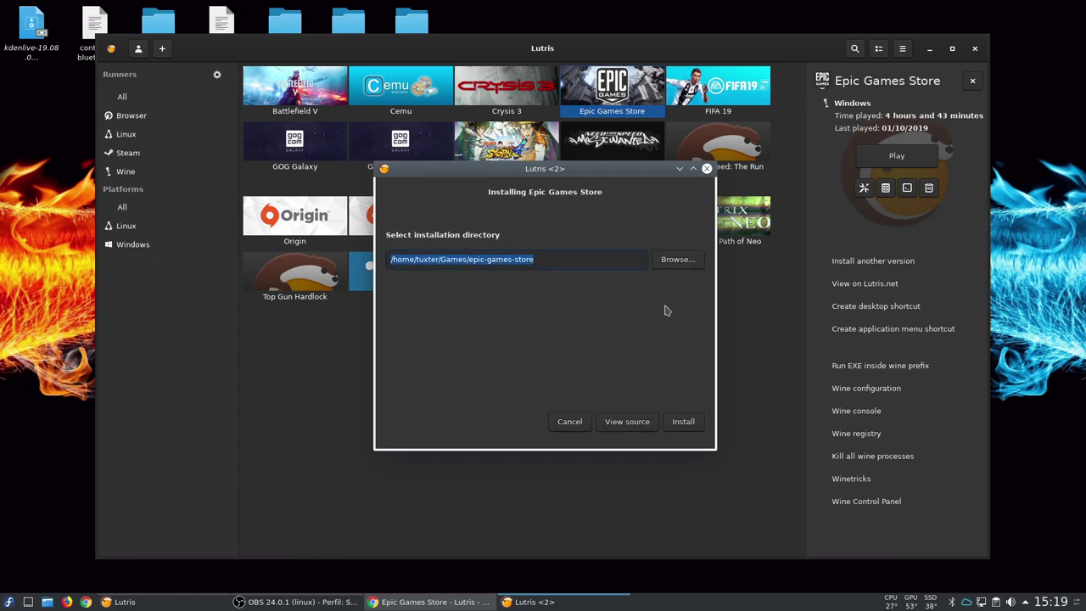
{"action": "left_click", "coordinate": [687, 424]}
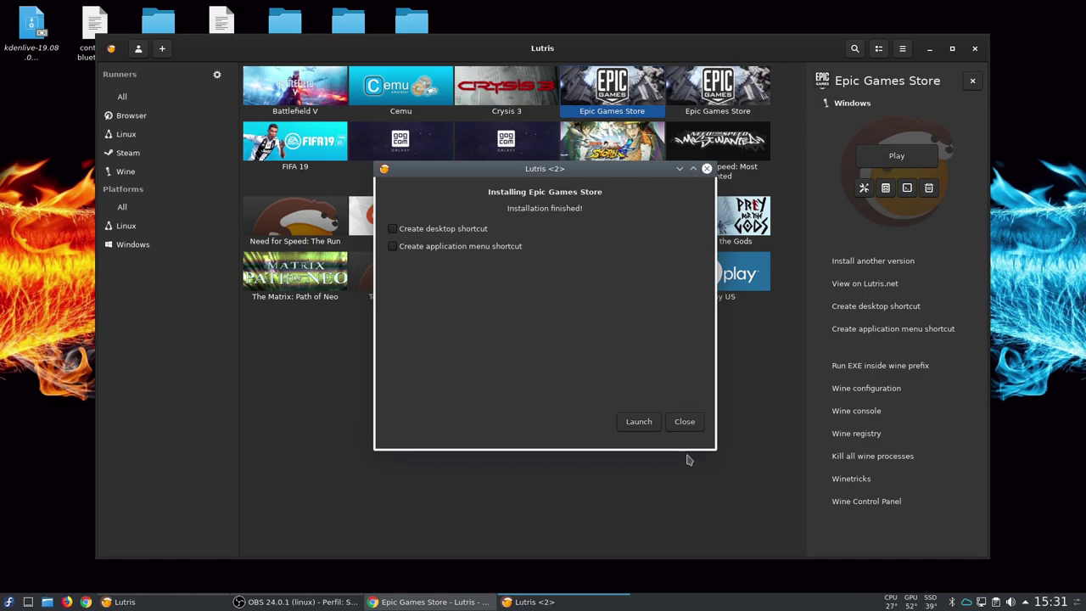
{"action": "left_click", "coordinate": [684, 422]}
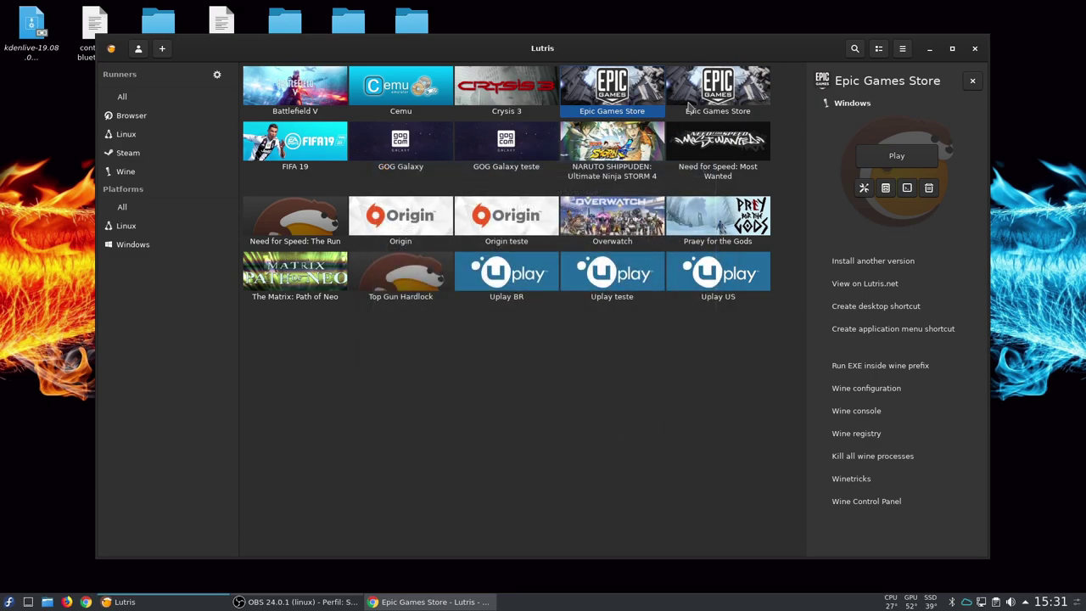
Step: Open the configuration of the newly installed Epic Games Store entry and inspect the launch arguments in its game options
{"action": "right_click", "coordinate": [718, 107]}
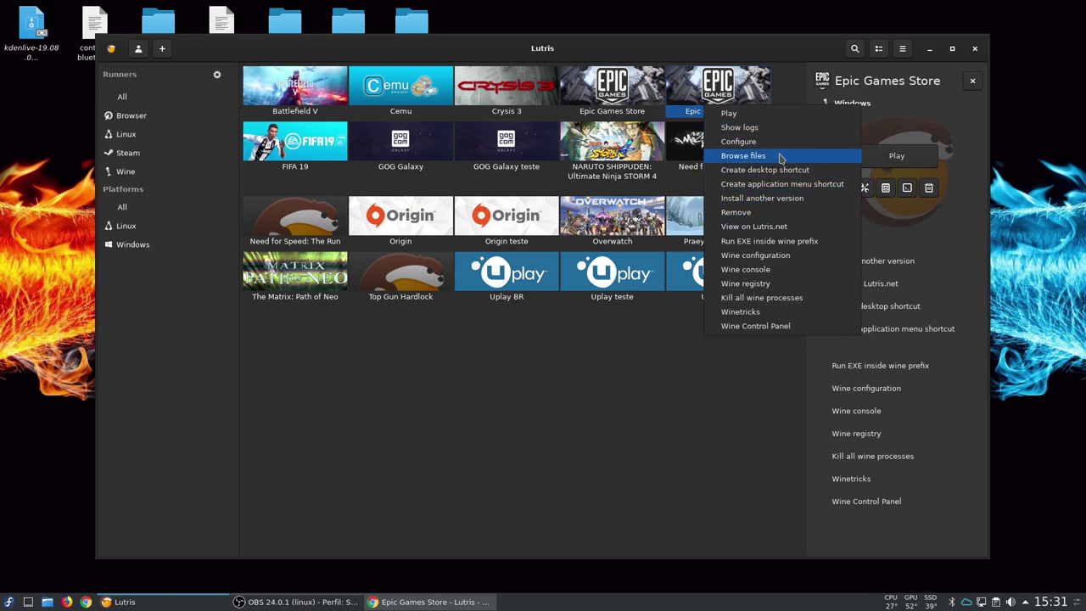
{"action": "left_click", "coordinate": [739, 141]}
{"action": "left_click", "coordinate": [425, 167]}
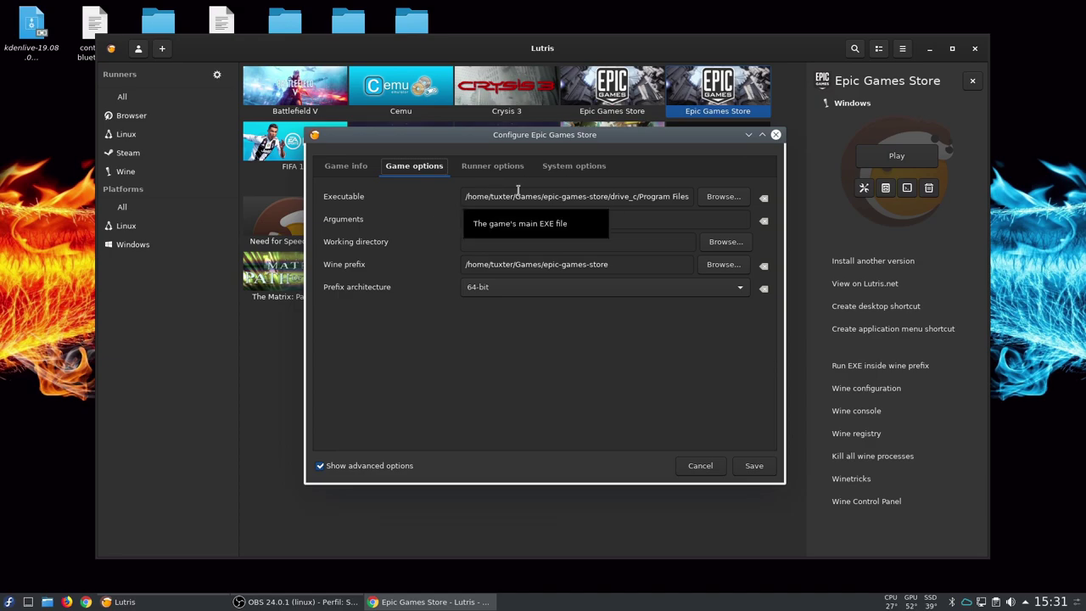
{"action": "left_click_drag", "start_coordinate": [613, 138], "coordinate": [816, 159]}
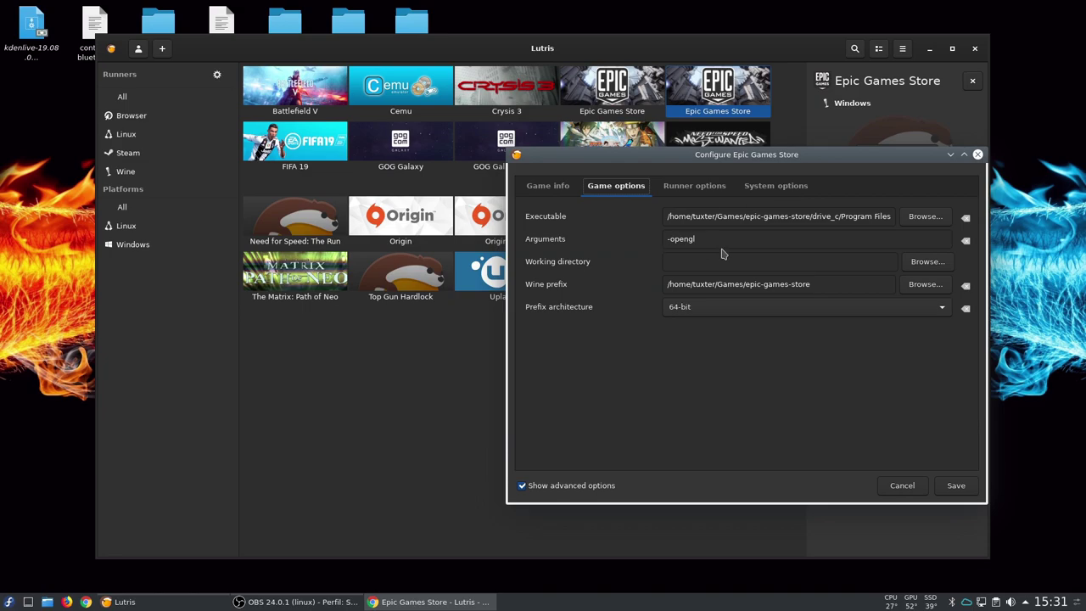
{"action": "left_click_drag", "start_coordinate": [726, 240], "coordinate": [661, 242]}
Step: Compare the launch arguments with those in the older Epic Games Store entry's configuration, and cancel both configuration dialogs
{"action": "right_click", "coordinate": [603, 93]}
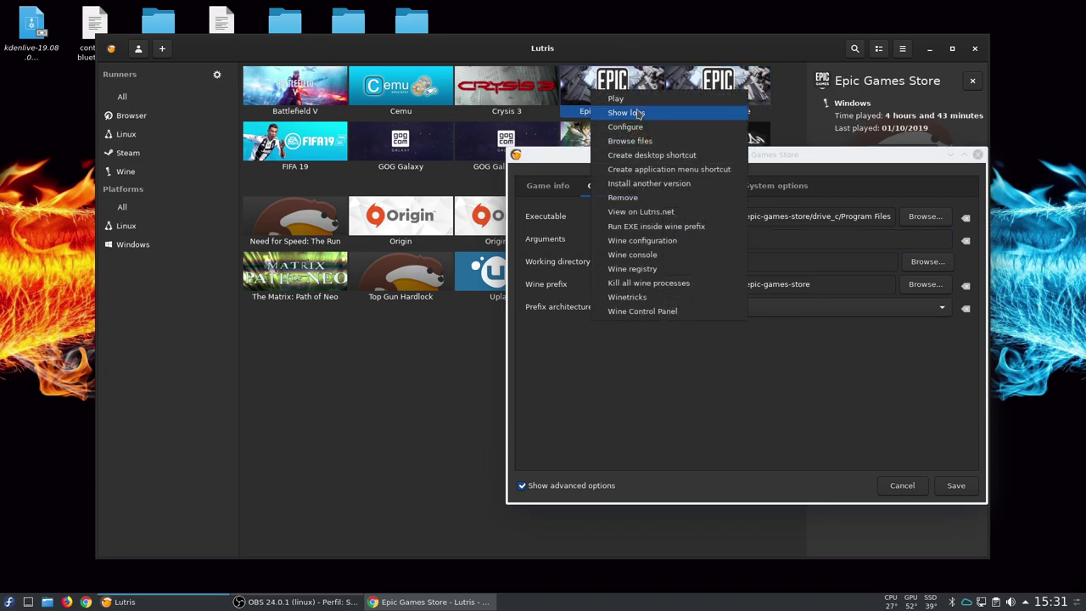
{"action": "left_click", "coordinate": [628, 126]}
{"action": "left_click_drag", "start_coordinate": [690, 136], "coordinate": [411, 117]}
{"action": "left_click", "coordinate": [136, 149]}
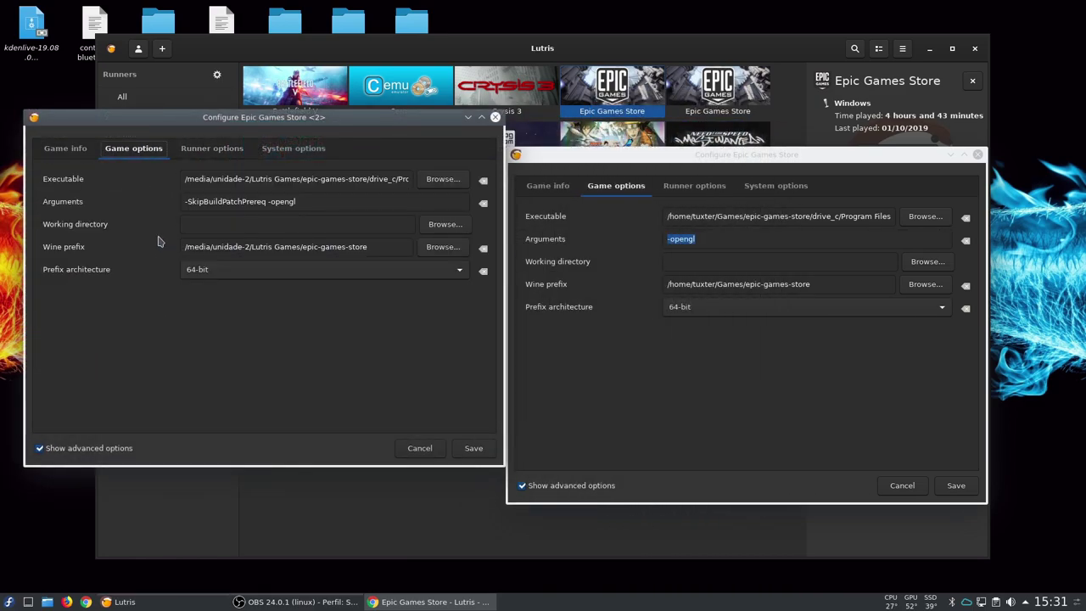
{"action": "triple_click", "coordinate": [323, 205]}
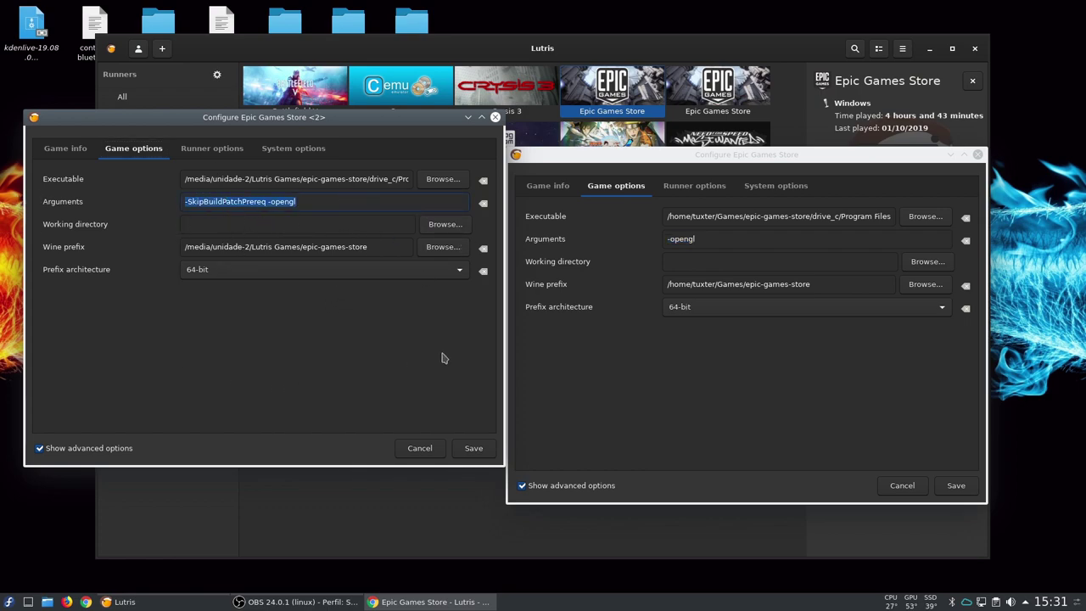
{"action": "left_click", "coordinate": [424, 448]}
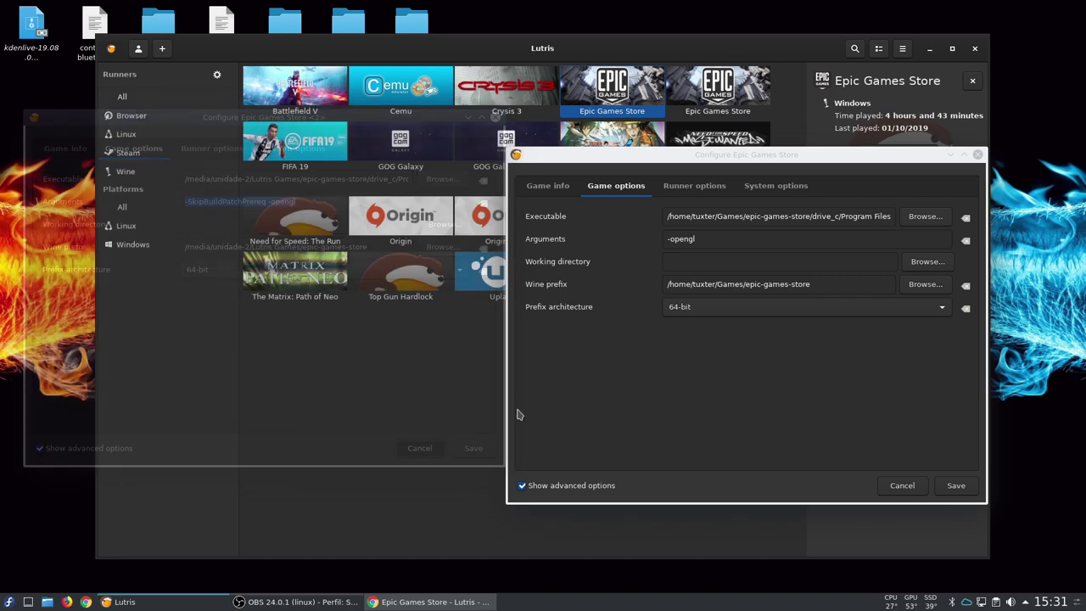
{"action": "left_click", "coordinate": [916, 486]}
Step: Reopen the new entry's configuration, rename it to "Epic Games Store teste" and save the change
{"action": "right_click", "coordinate": [703, 99]}
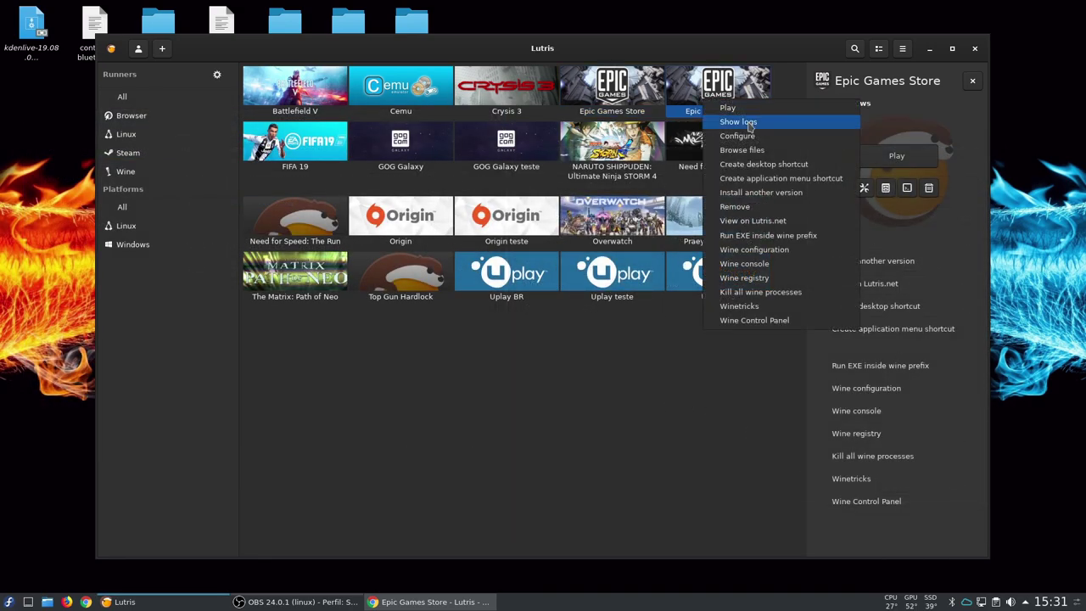
{"action": "left_click", "coordinate": [726, 133]}
{"action": "scroll", "coordinate": [391, 166], "scroll_direction": "down", "scroll_amount": 2}
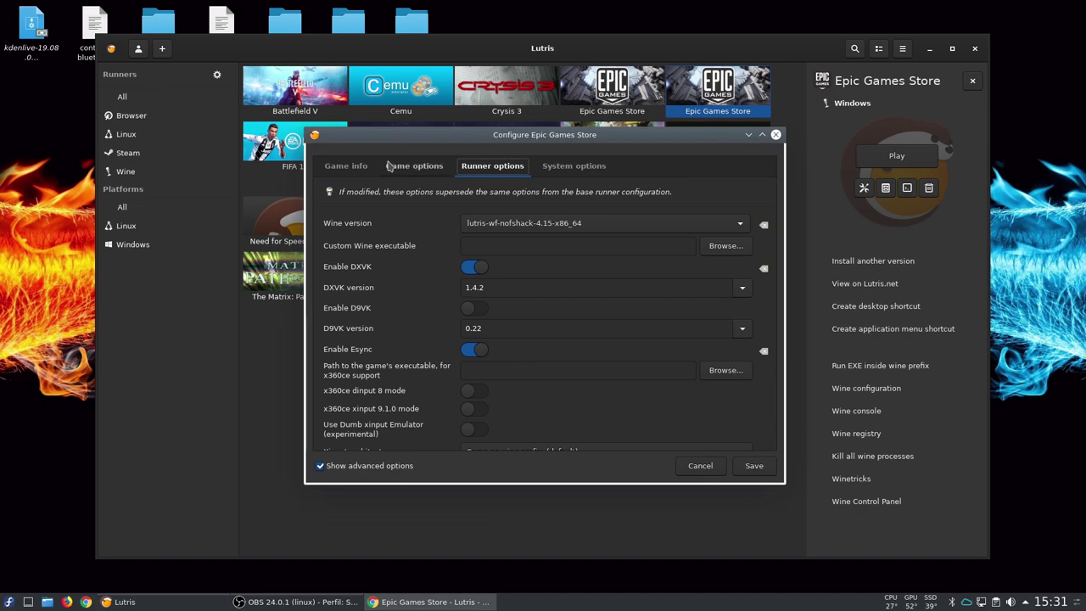
{"action": "scroll", "coordinate": [391, 166], "scroll_direction": "up", "scroll_amount": 1}
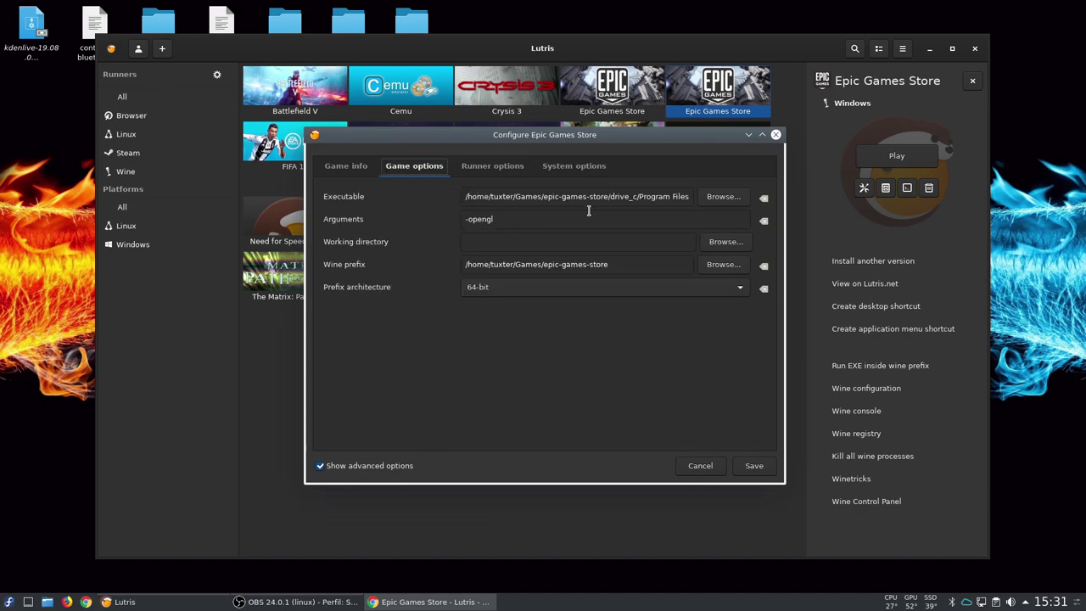
{"action": "left_click", "coordinate": [374, 167]}
{"action": "left_click", "coordinate": [554, 252]}
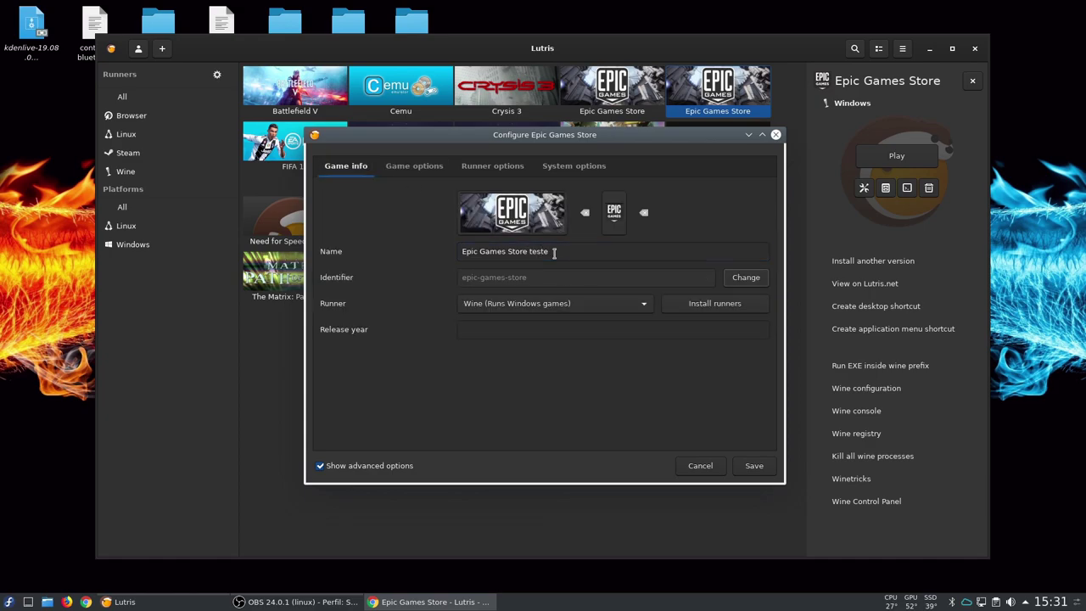
{"action": "left_click", "coordinate": [749, 469]}
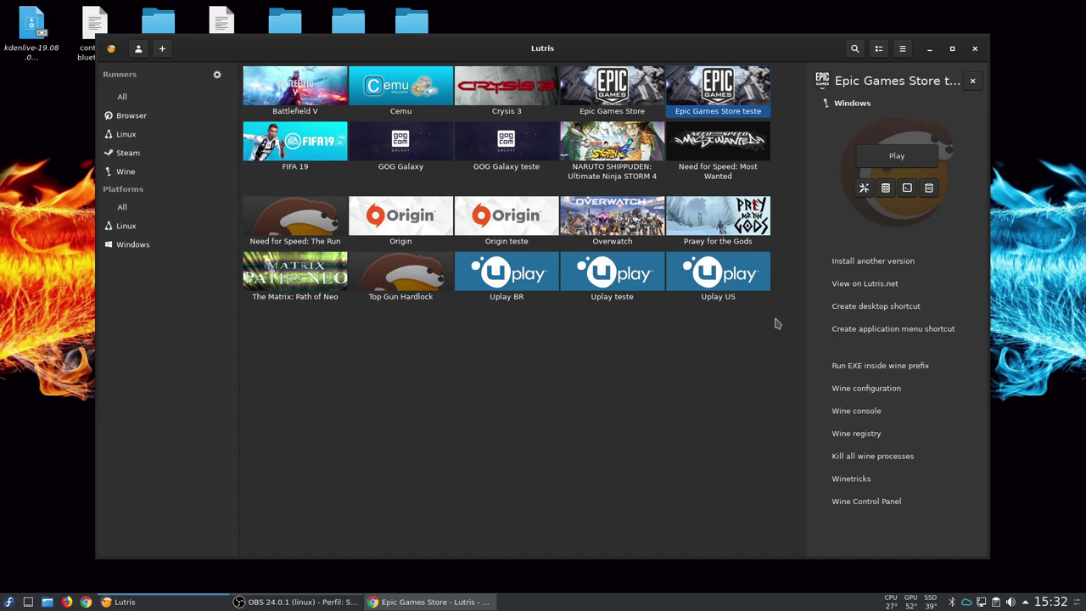
Step: Launch Epic Games Store teste and minimise the Lutris window
{"action": "left_click", "coordinate": [874, 156]}
{"action": "left_click", "coordinate": [929, 50]}
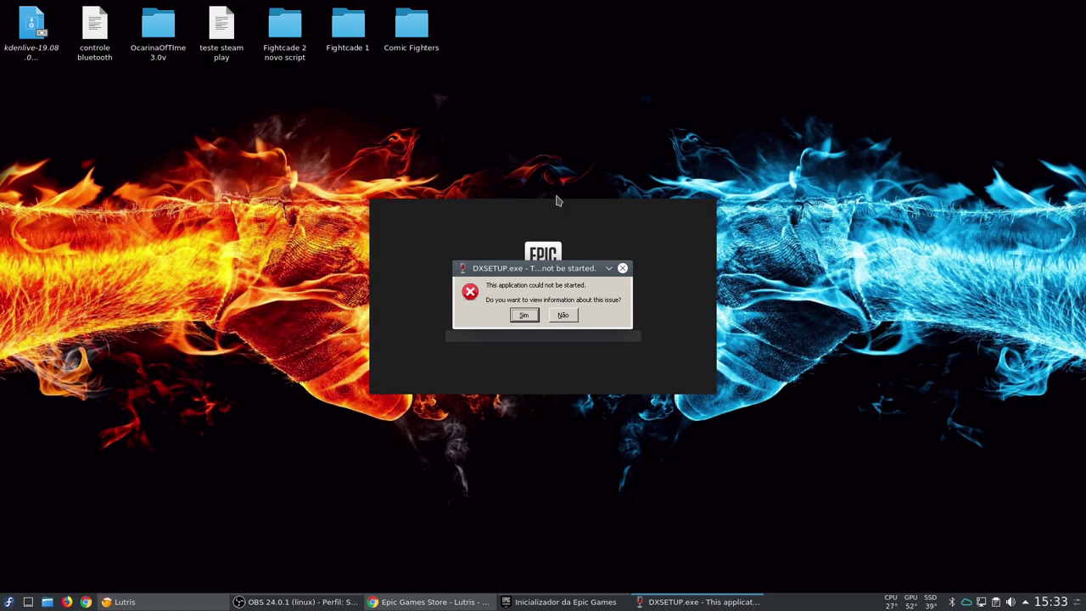
Step: Check the installer note about DXSETUP.exe on the Lutris page in Chrome and dismiss the DXSETUP.exe error dialog
{"action": "left_click", "coordinate": [374, 601]}
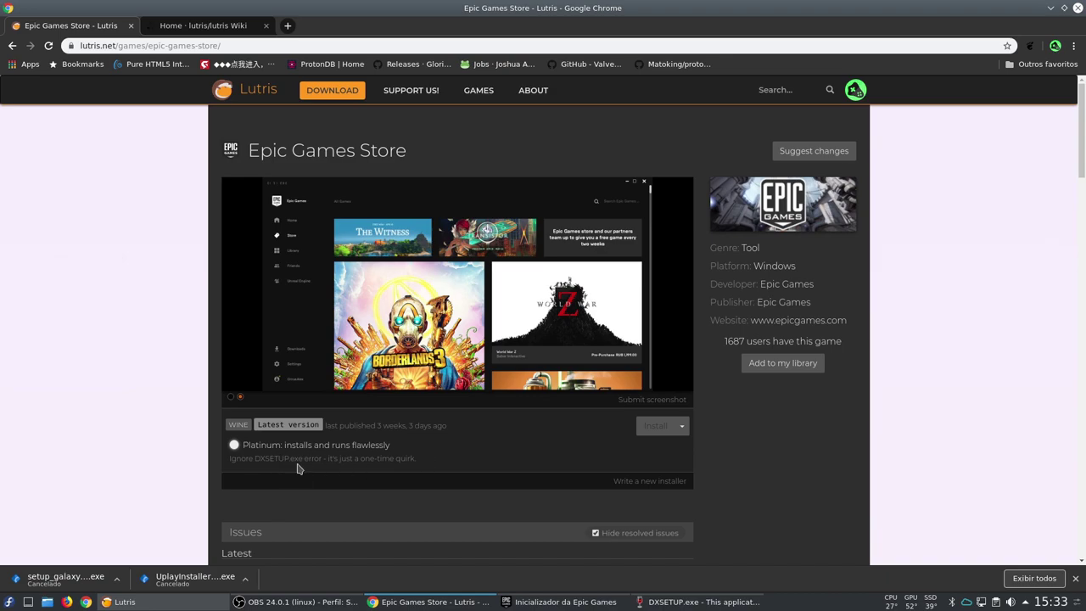
{"action": "left_click", "coordinate": [1051, 8]}
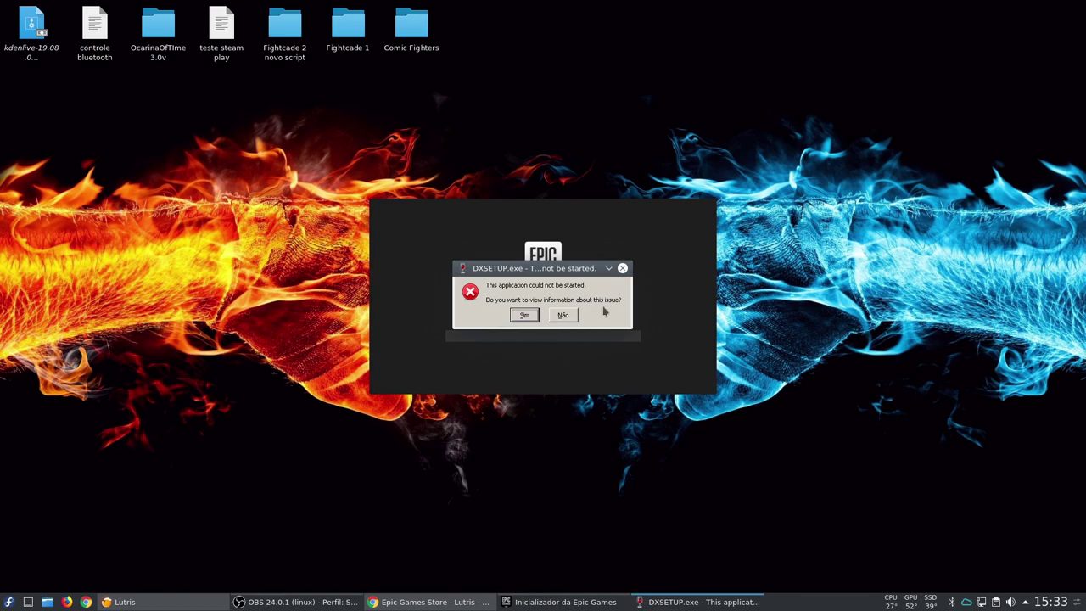
{"action": "left_click", "coordinate": [622, 267]}
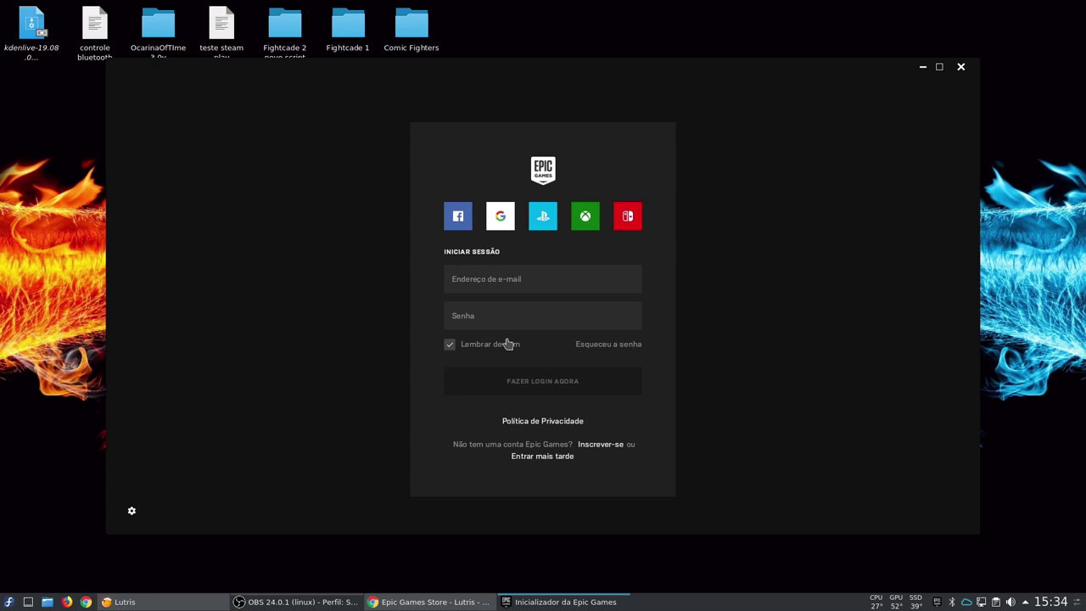
Step: Sign in to the Epic Games launcher with the account e-mail and password, and look through its home page in a maximised window
{"action": "left_click", "coordinate": [524, 288]}
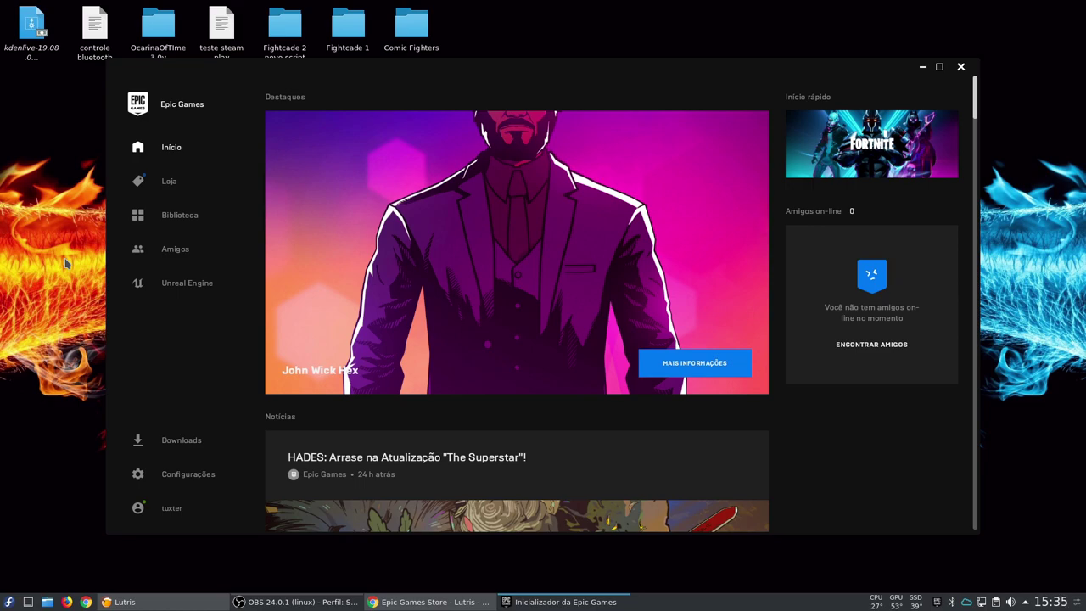
{"action": "left_click", "coordinate": [939, 66]}
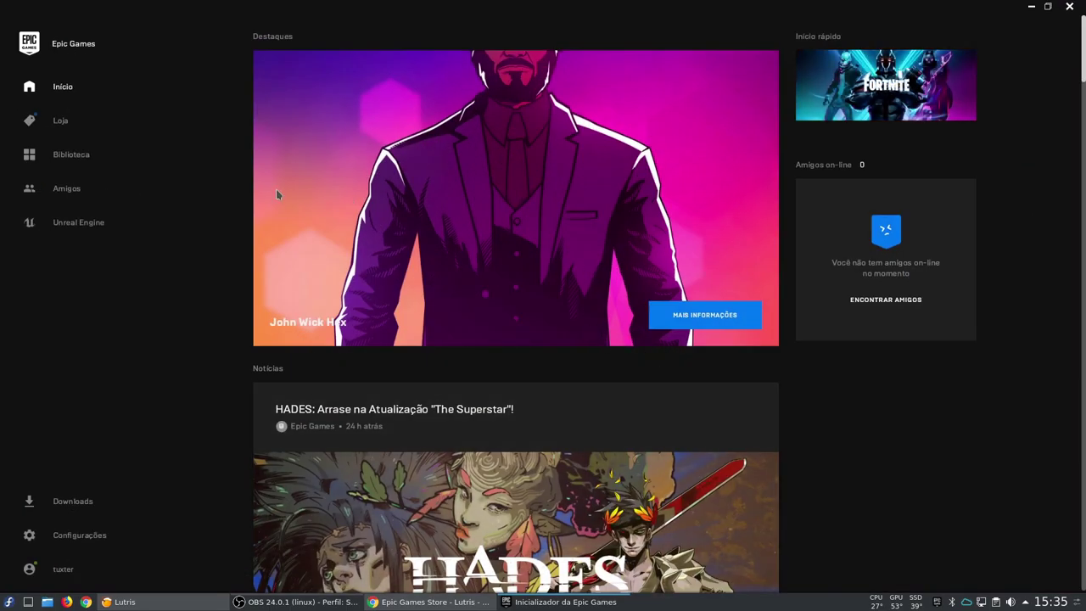
{"action": "scroll", "coordinate": [556, 318], "scroll_direction": "down", "scroll_amount": 4}
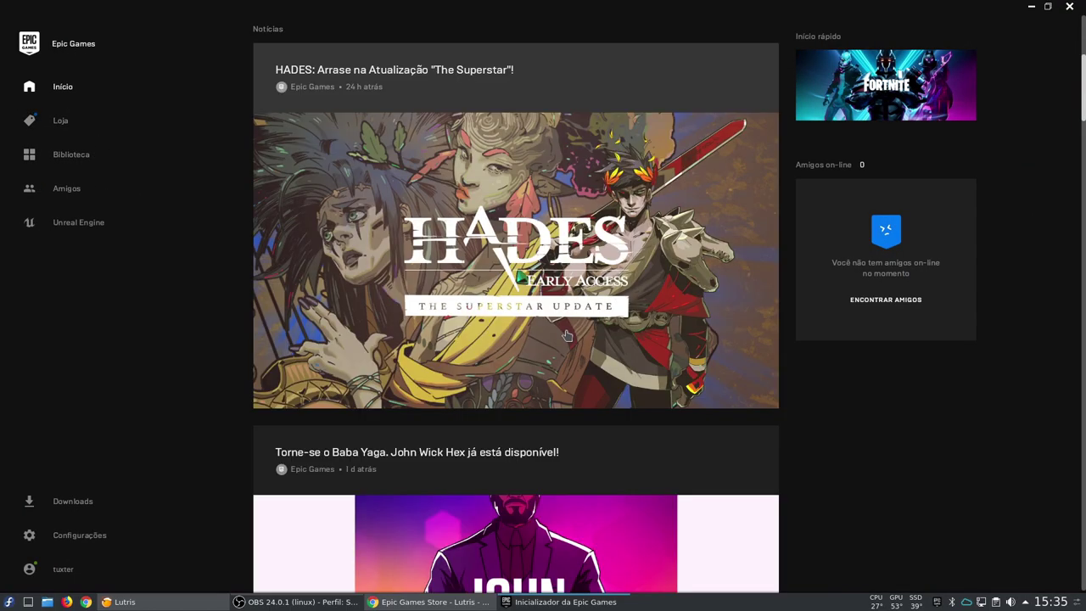
Step: Read through the news feed on the Epic Games launcher's home page, down to the September feature update article
{"action": "scroll", "coordinate": [566, 336], "scroll_direction": "down", "scroll_amount": 9}
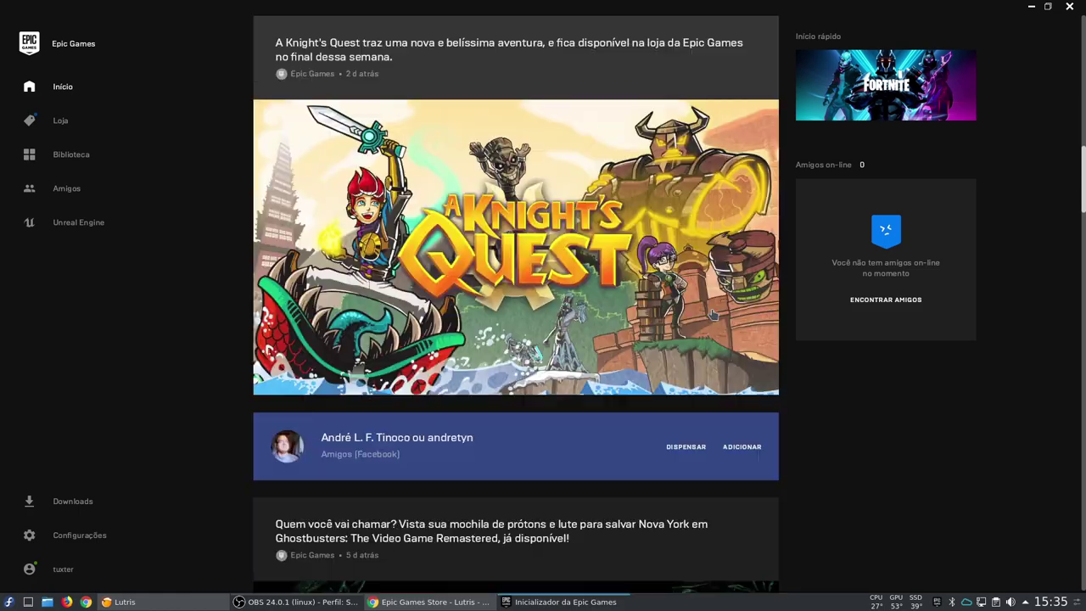
{"action": "scroll", "coordinate": [713, 314], "scroll_direction": "down", "scroll_amount": 8}
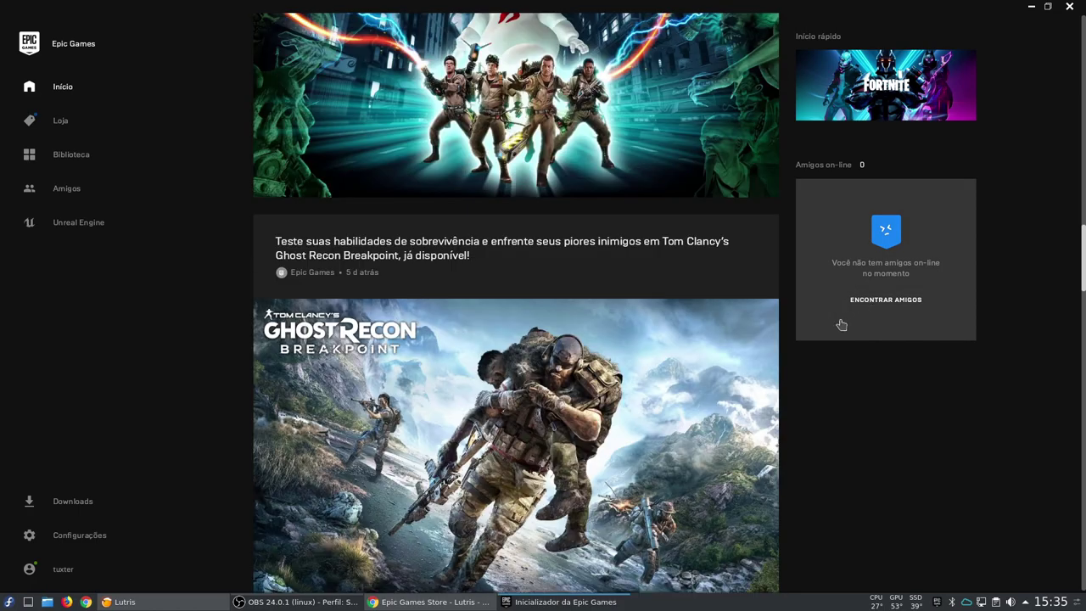
{"action": "scroll", "coordinate": [787, 347], "scroll_direction": "down", "scroll_amount": 15}
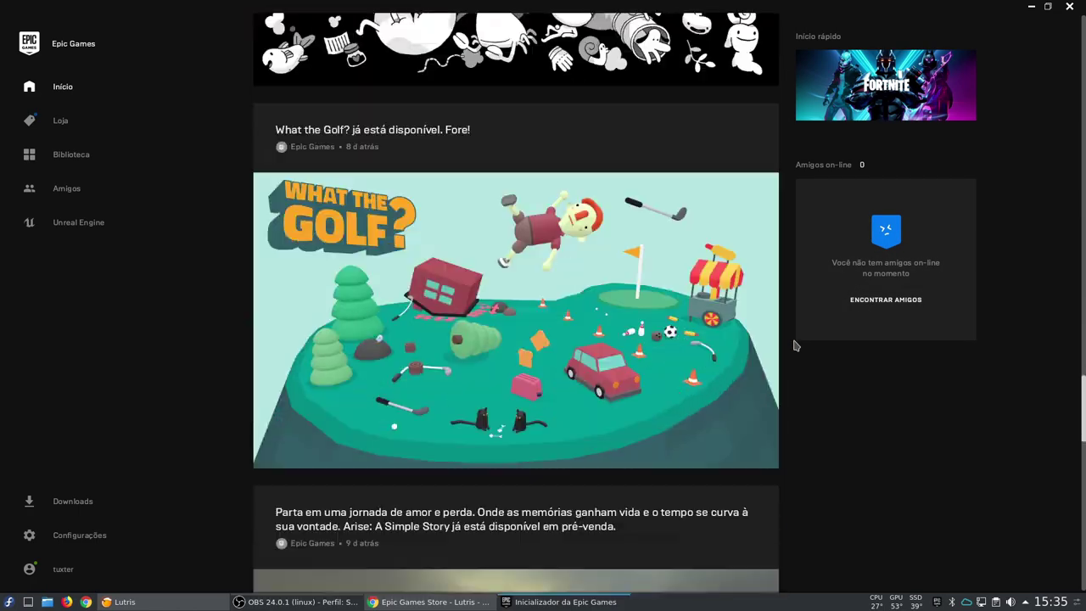
{"action": "scroll", "coordinate": [795, 345], "scroll_direction": "down", "scroll_amount": 3}
{"action": "scroll", "coordinate": [796, 345], "scroll_direction": "down", "scroll_amount": 6}
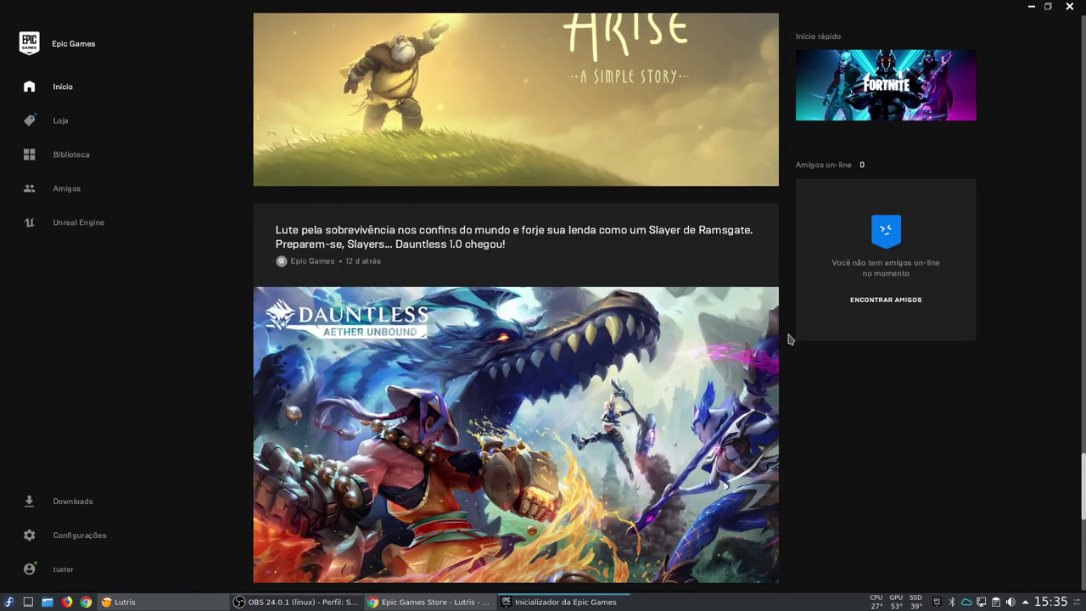
{"action": "scroll", "coordinate": [815, 348], "scroll_direction": "down", "scroll_amount": 12}
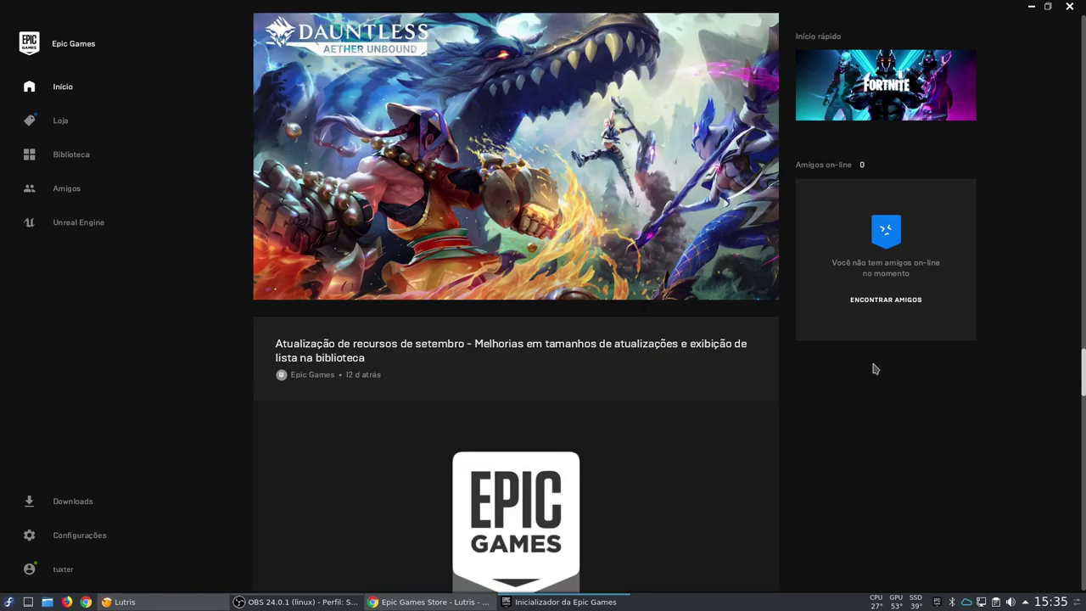
{"action": "scroll", "coordinate": [848, 339], "scroll_direction": "up", "scroll_amount": 15}
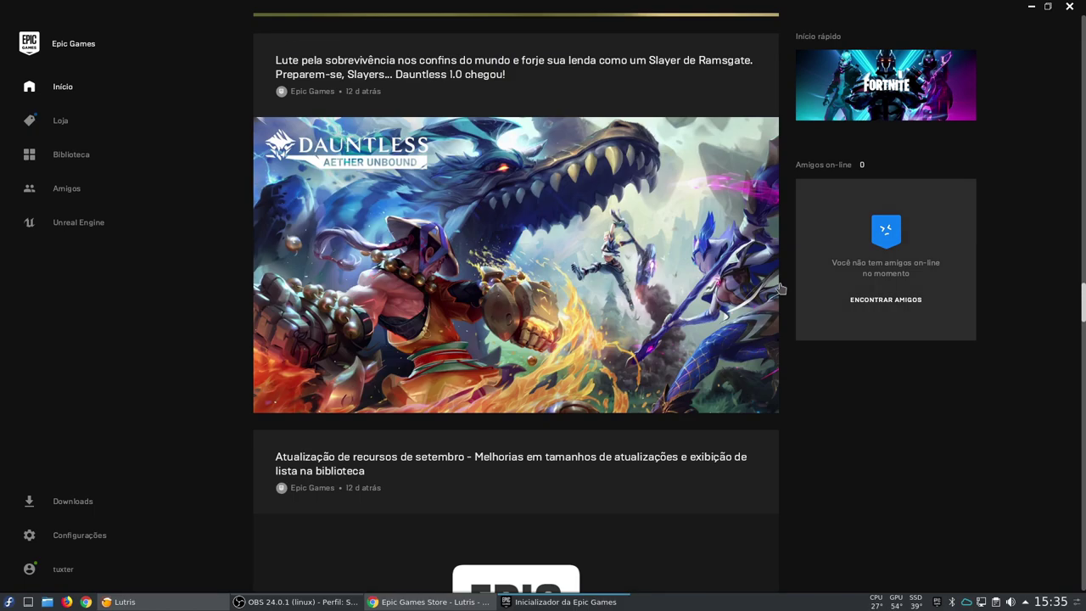
Step: Open the store and look through its front page, including the weekly free games section
{"action": "left_click", "coordinate": [71, 124]}
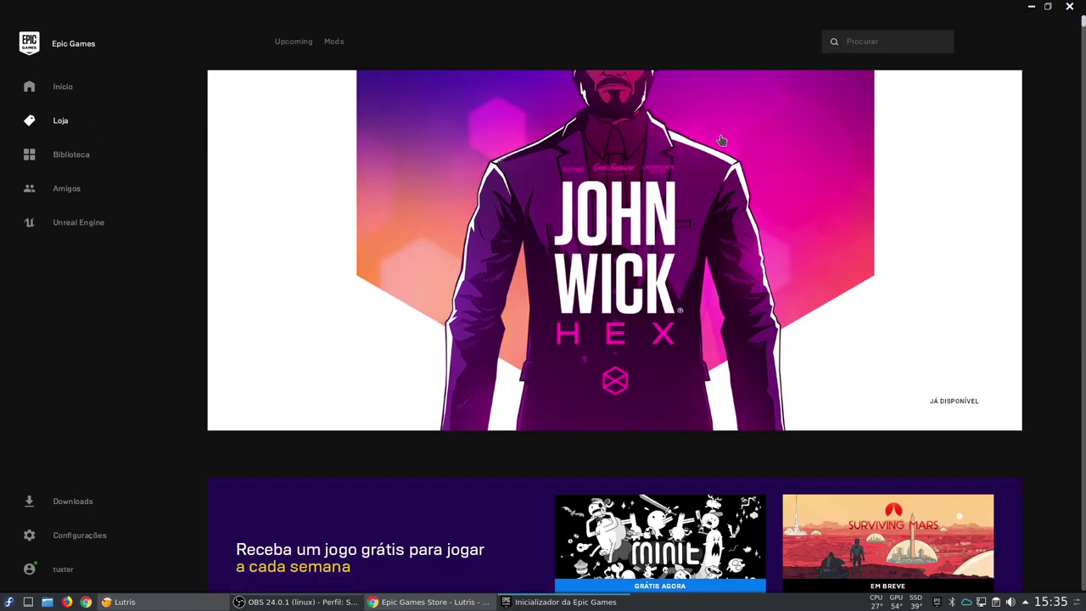
{"action": "scroll", "coordinate": [831, 312], "scroll_direction": "down", "scroll_amount": 1}
{"action": "scroll", "coordinate": [836, 317], "scroll_direction": "down", "scroll_amount": 5}
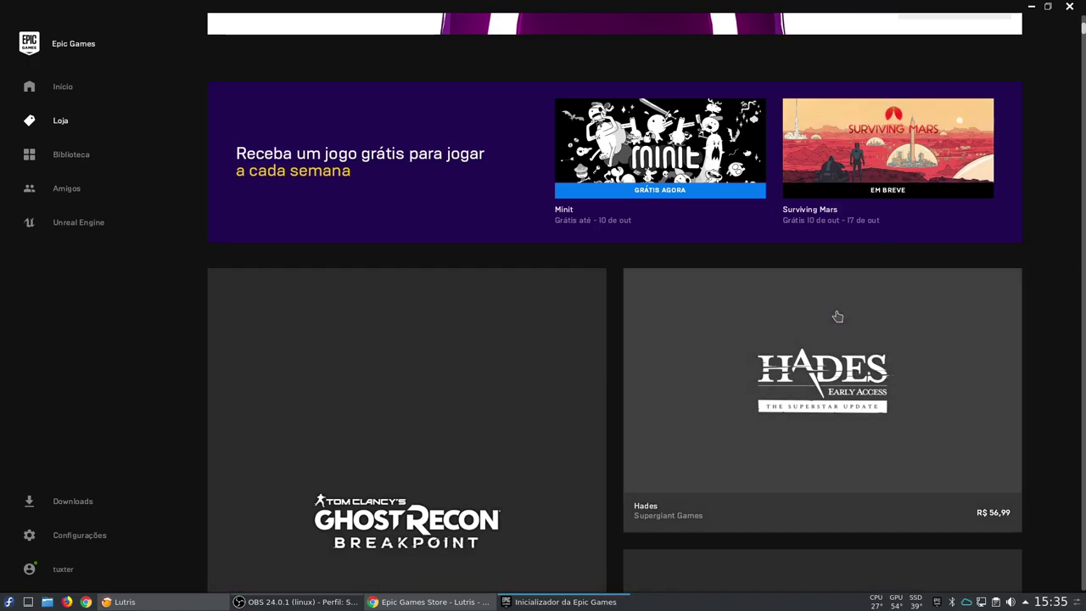
{"action": "scroll", "coordinate": [837, 316], "scroll_direction": "up", "scroll_amount": 2}
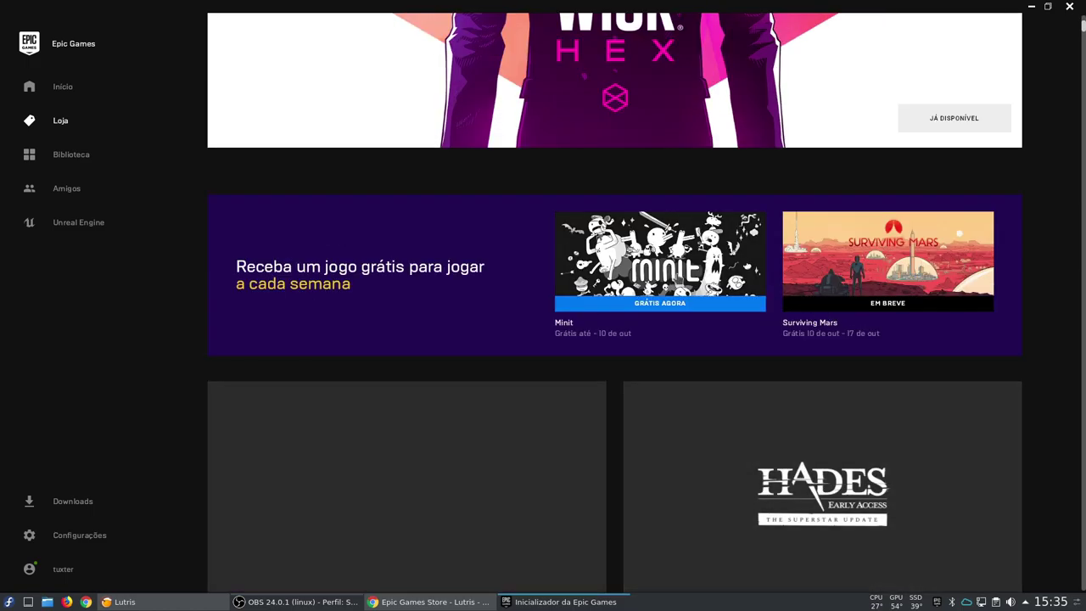
Step: Skip ahead through the Flipbook Launch Trailer on the free game Minit's page and return to the store front page
{"action": "left_click", "coordinate": [715, 276]}
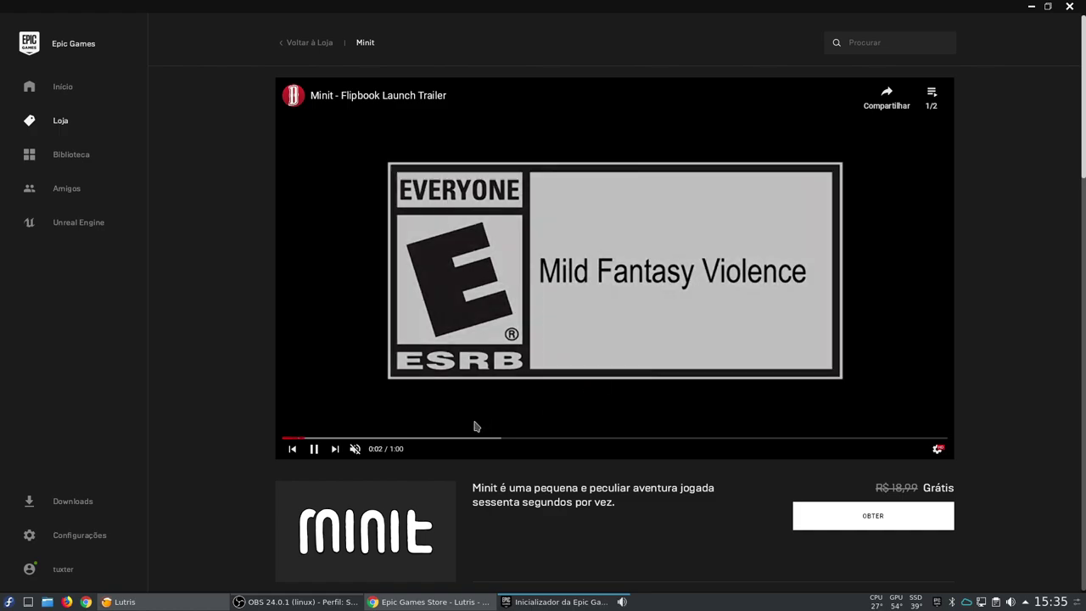
{"action": "left_click", "coordinate": [440, 437]}
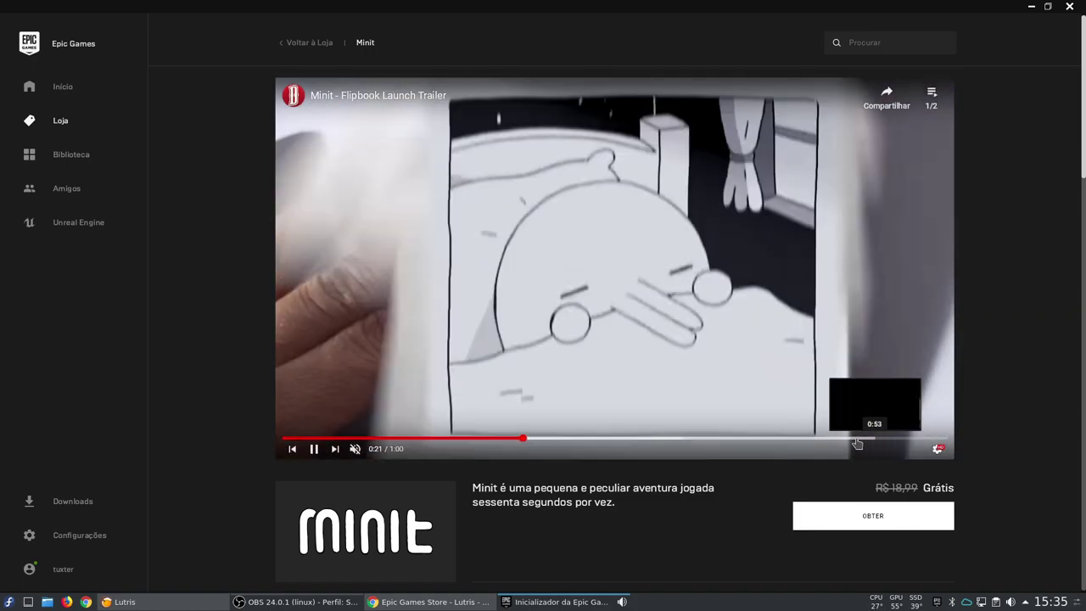
{"action": "left_click", "coordinate": [717, 439]}
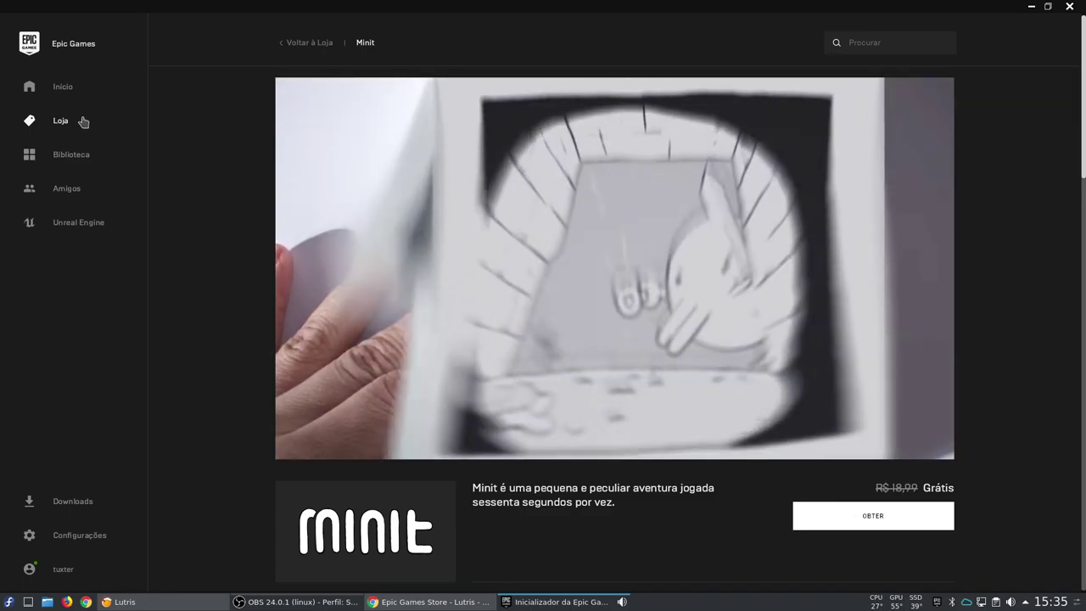
{"action": "left_click", "coordinate": [68, 117]}
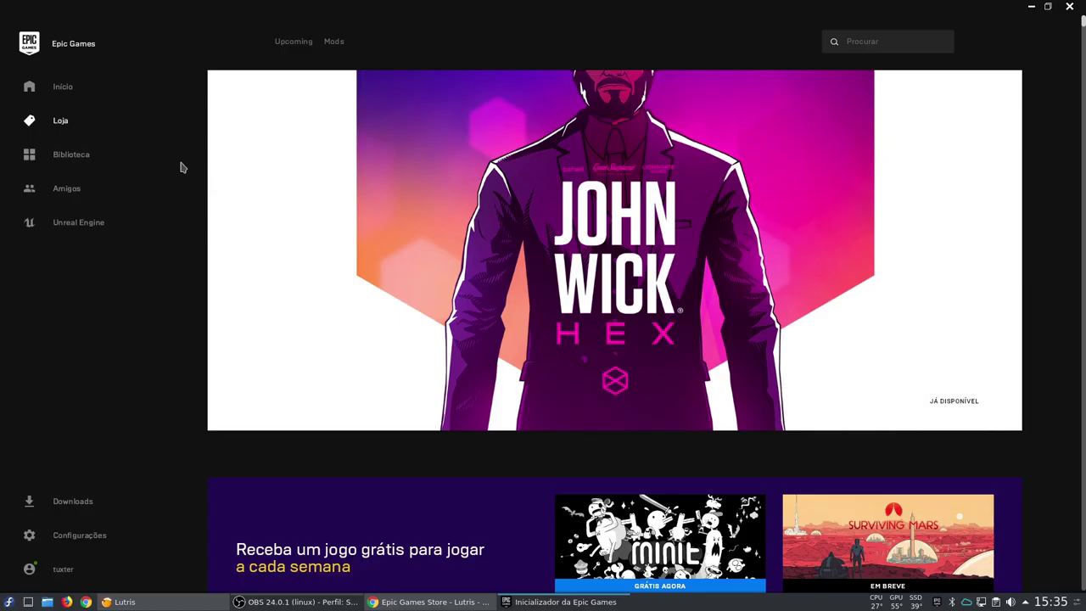
Step: Open the game library and look through the list of owned games
{"action": "left_click", "coordinate": [90, 159]}
{"action": "scroll", "coordinate": [509, 263], "scroll_direction": "down", "scroll_amount": 5}
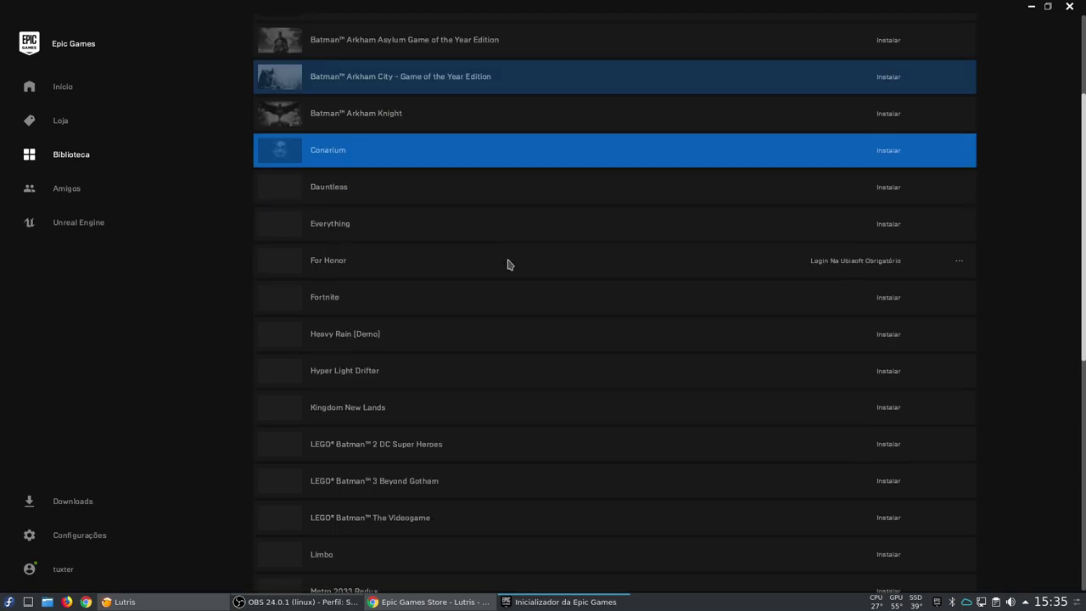
{"action": "scroll", "coordinate": [540, 309], "scroll_direction": "up", "scroll_amount": 3}
{"action": "scroll", "coordinate": [541, 311], "scroll_direction": "up", "scroll_amount": 5}
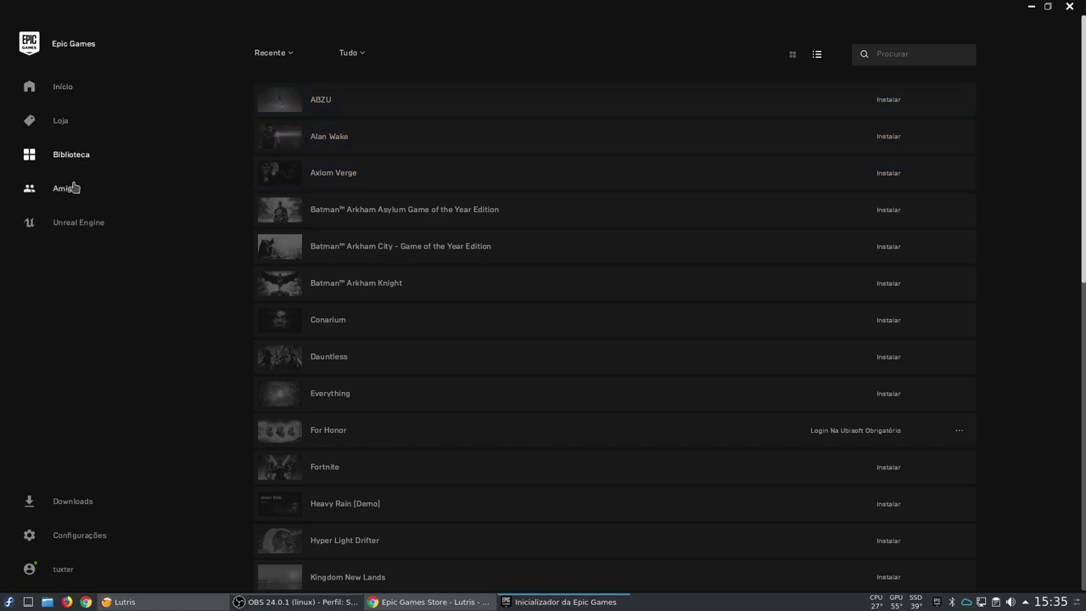
Step: Open the friends list window, check it, and bring the main launcher window back to the front
{"action": "left_click", "coordinate": [66, 188]}
{"action": "mouse_move", "coordinate": [211, 252]}
{"action": "mouse_move", "coordinate": [132, 331]}
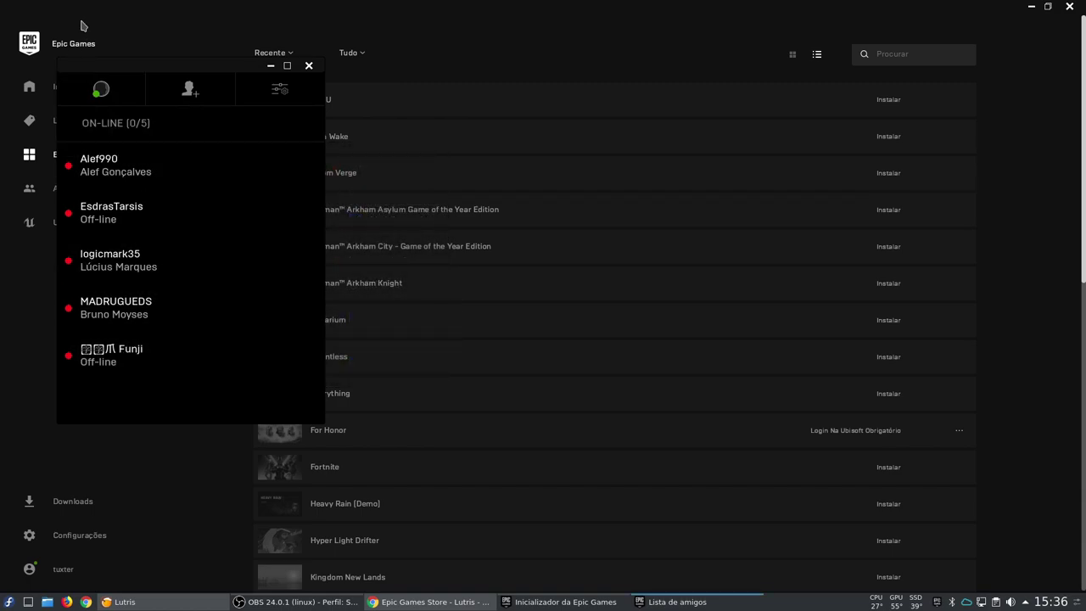
{"action": "left_click", "coordinate": [201, 44]}
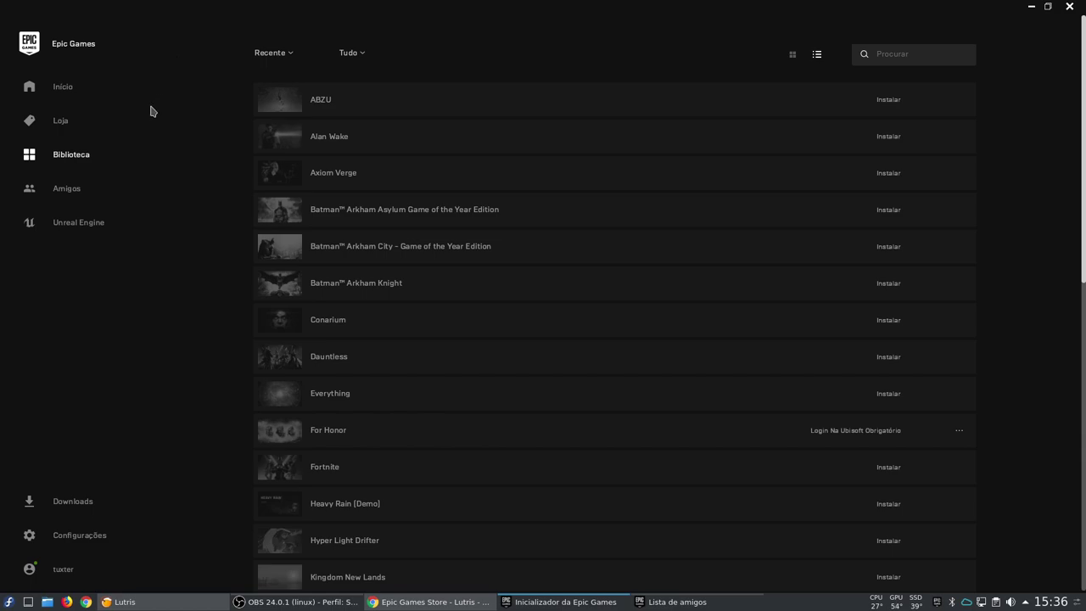
Step: Return to the launcher's home page and look over its featured game and latest news
{"action": "left_click", "coordinate": [73, 87]}
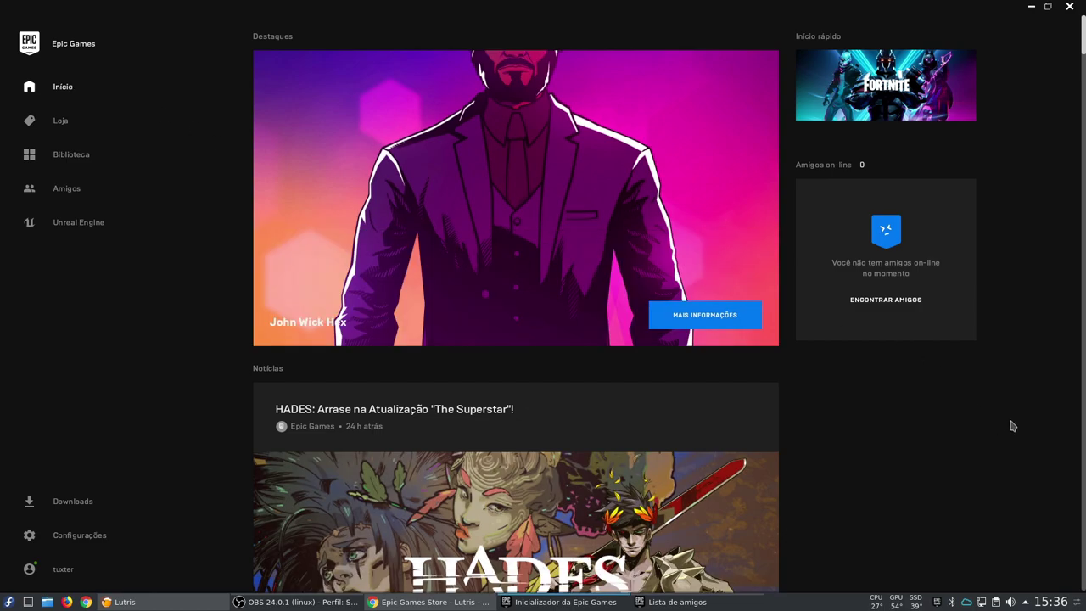
{"action": "scroll", "coordinate": [1012, 426], "scroll_direction": "down", "scroll_amount": 8}
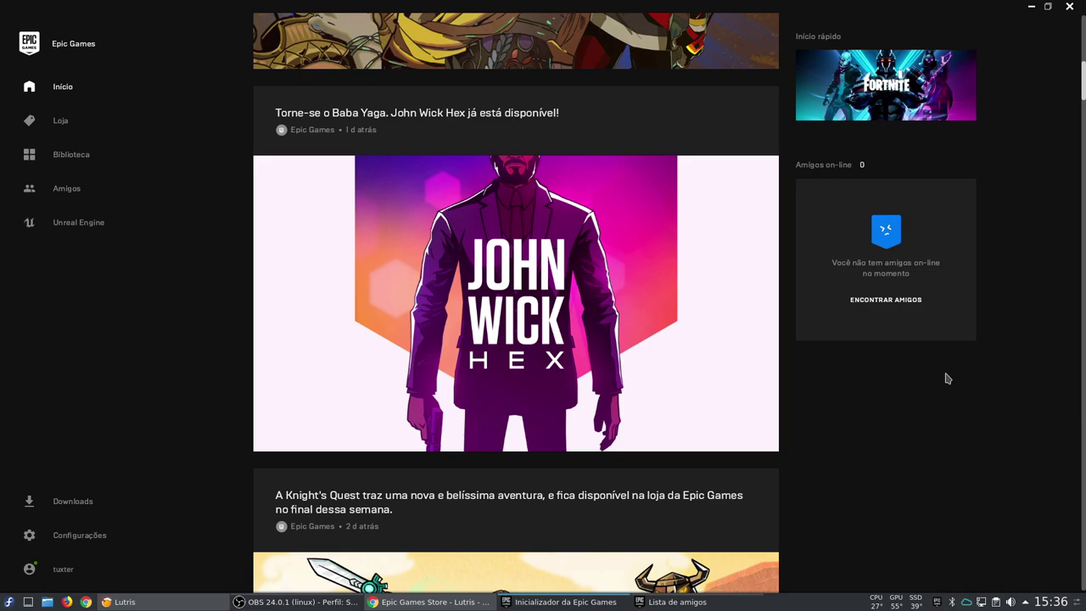
{"action": "scroll", "coordinate": [934, 408], "scroll_direction": "down", "scroll_amount": 5}
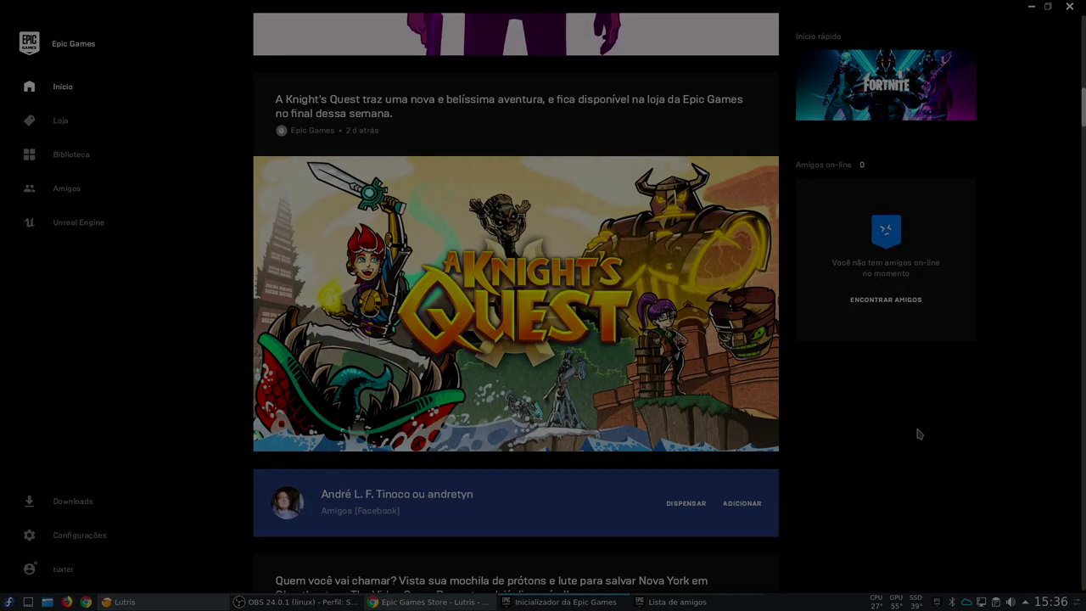